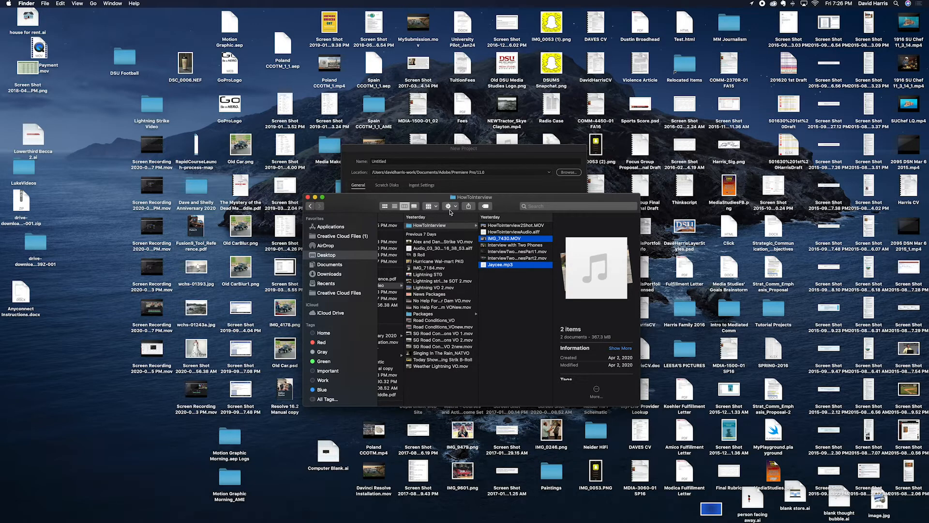
- Create a new project named News Interview, stored in the Documents folder
left_click(420, 153)
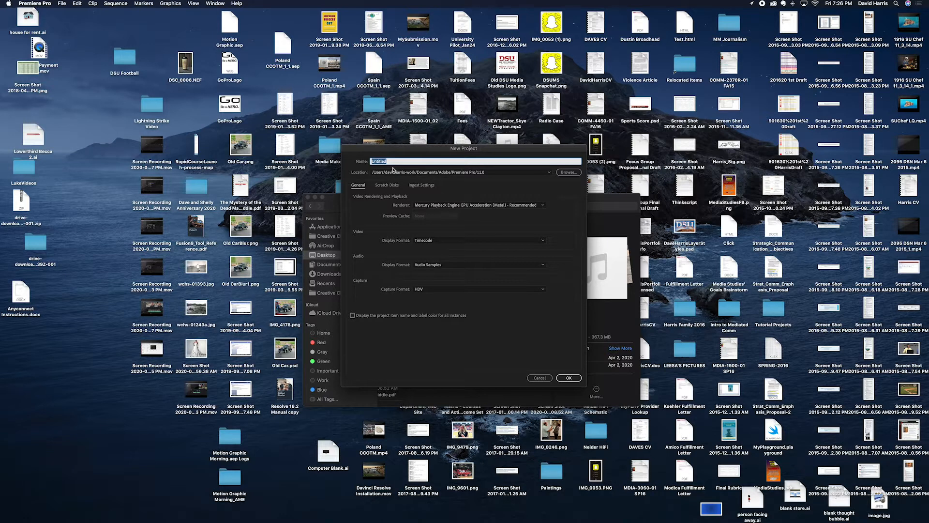
type("News Interview")
left_click(572, 173)
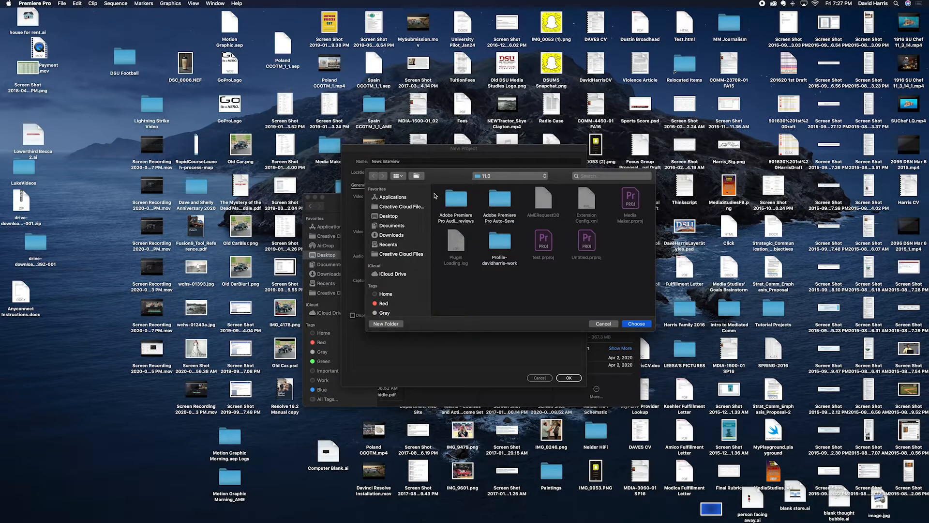
left_click(392, 225)
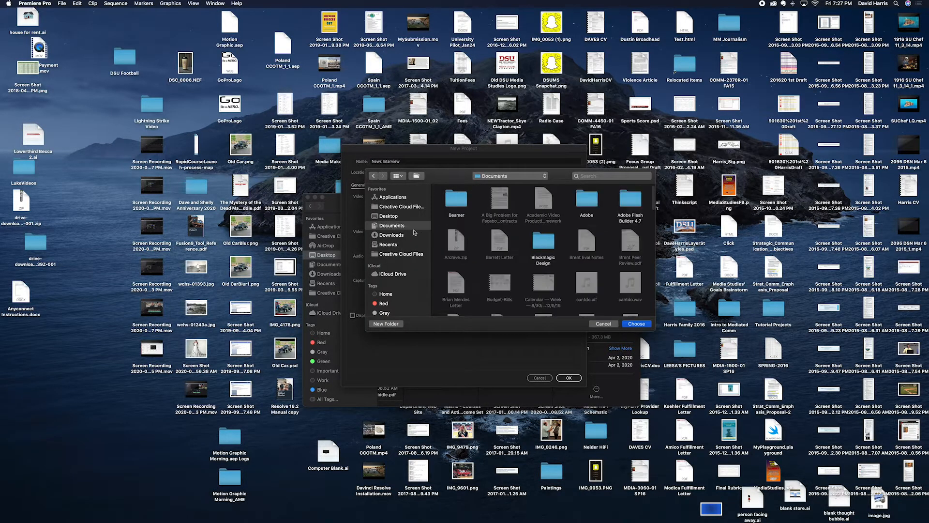
left_click(636, 324)
left_click(567, 379)
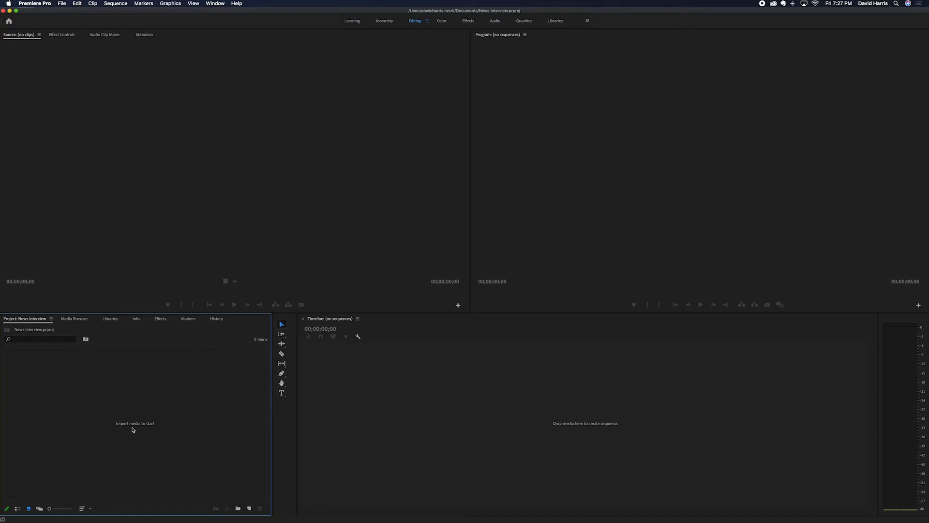
- Import IMG_7430.MOV and the MP3 interview recording from the HowToInterview folder into the project
key("super+Tab")
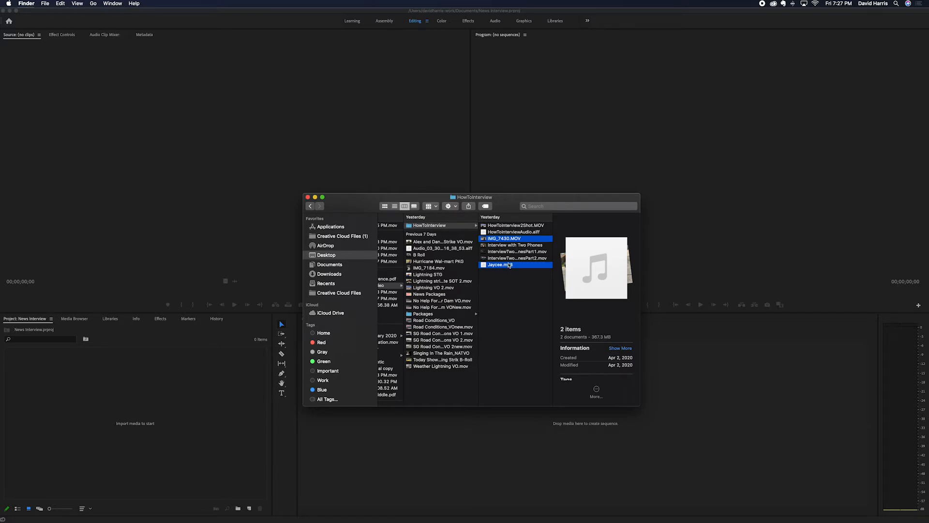
left_click_drag(486, 240, 129, 393)
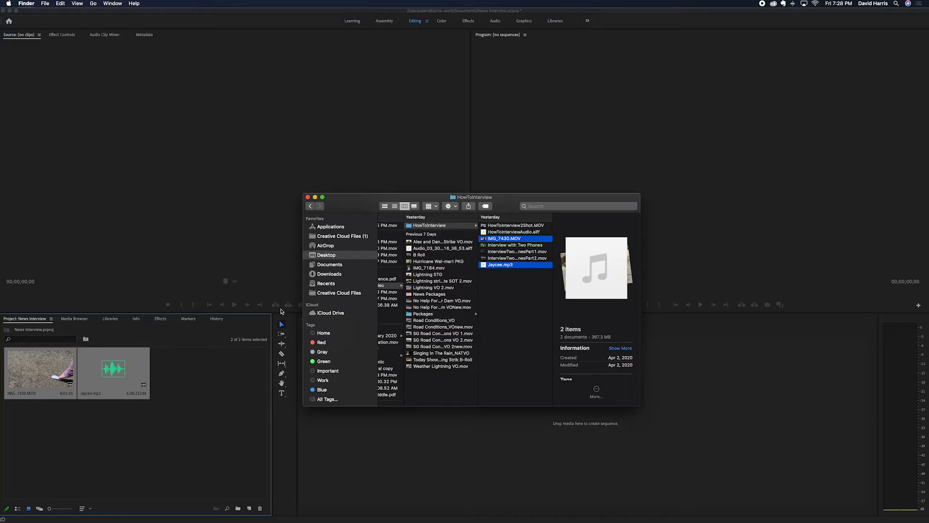
left_click(262, 257)
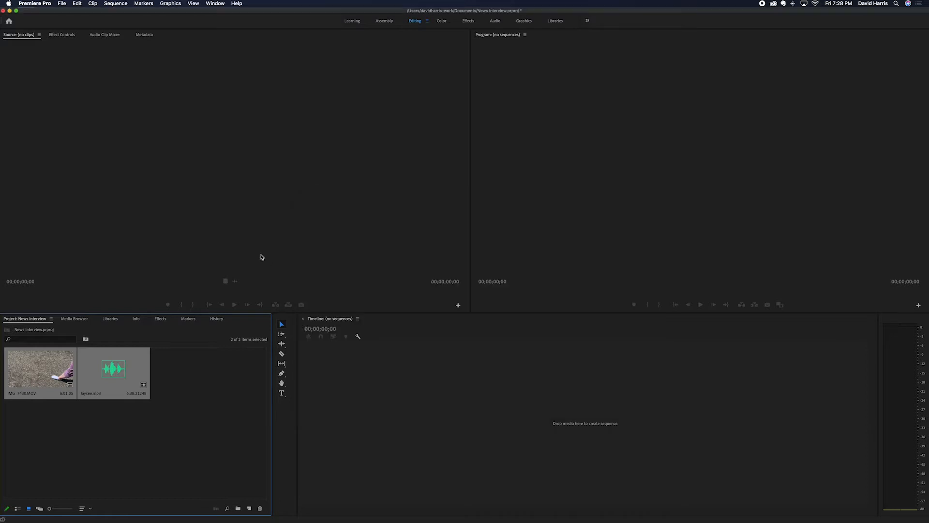
left_click(42, 422)
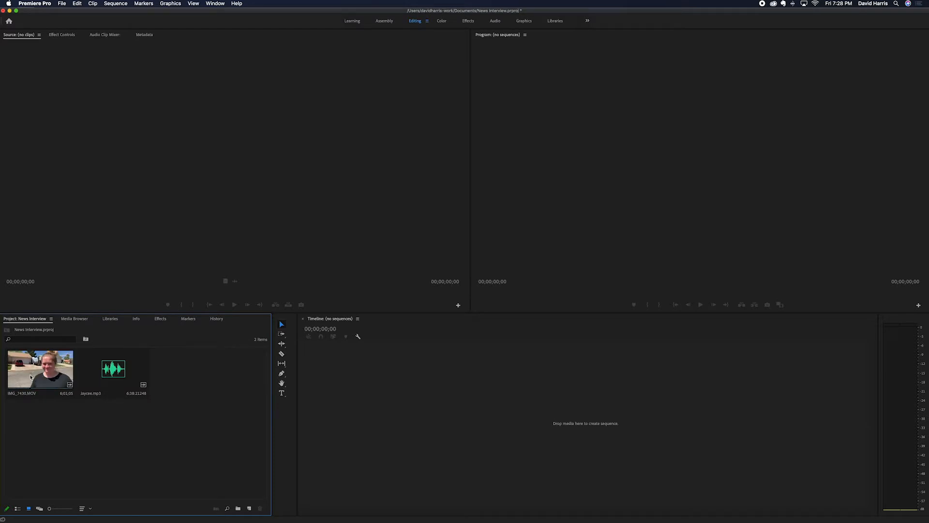
- Create a sequence from IMG_7430.MOV and preview its footage at 00;02;39;29
left_click_drag(30, 375, 519, 404)
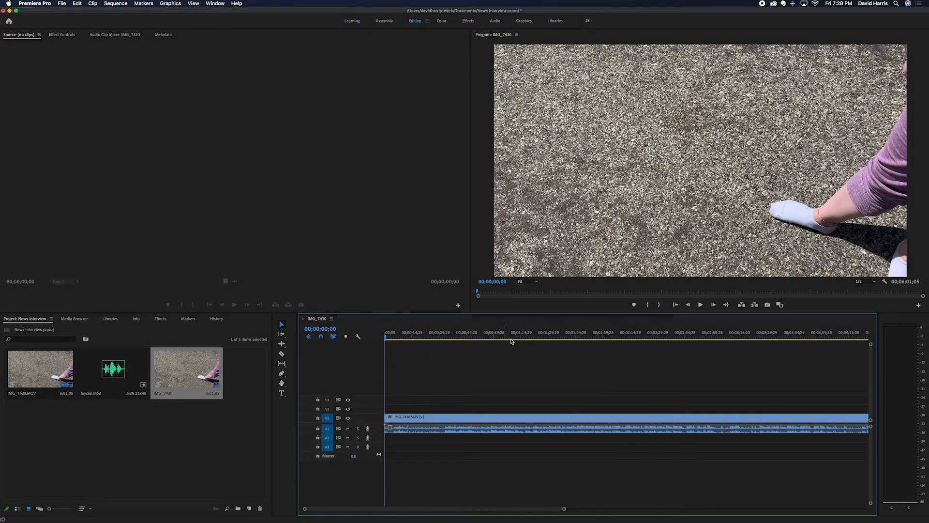
left_click_drag(621, 337, 677, 341)
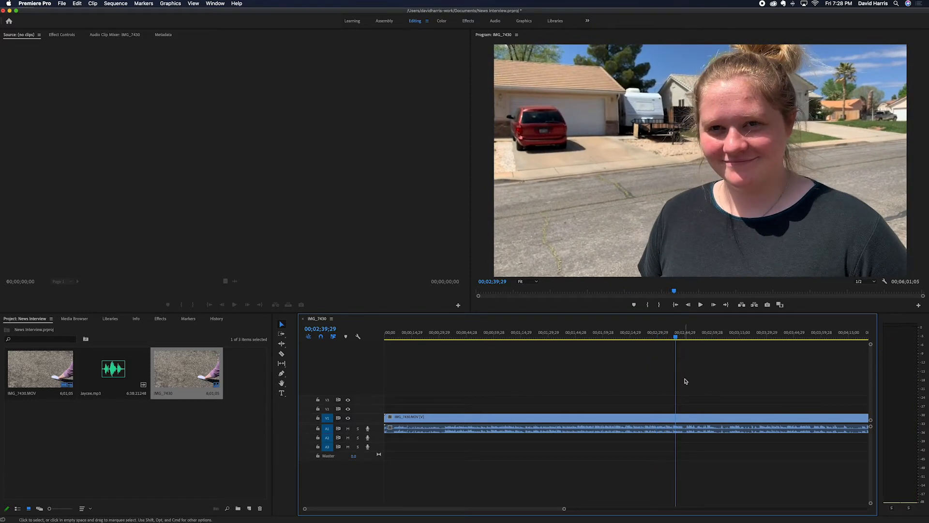
scroll(715, 376, "right", 5)
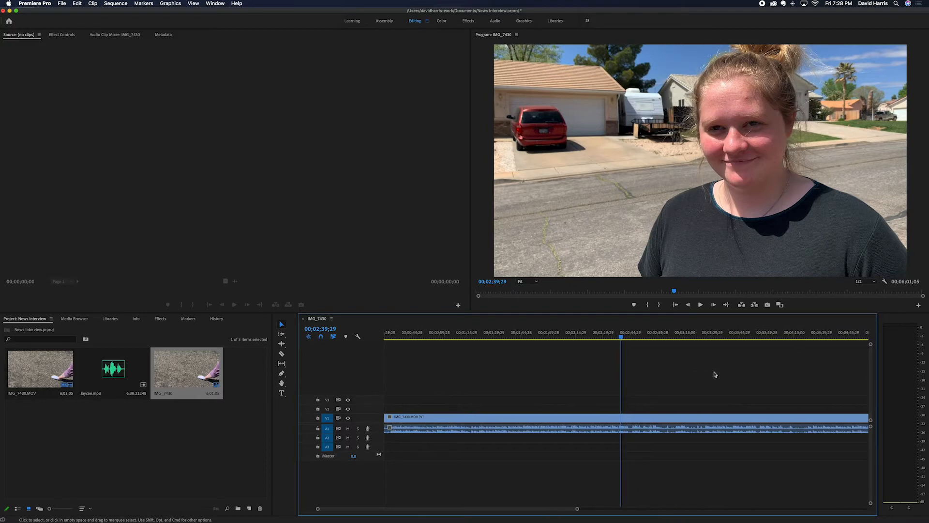
scroll(715, 374, "right", 3)
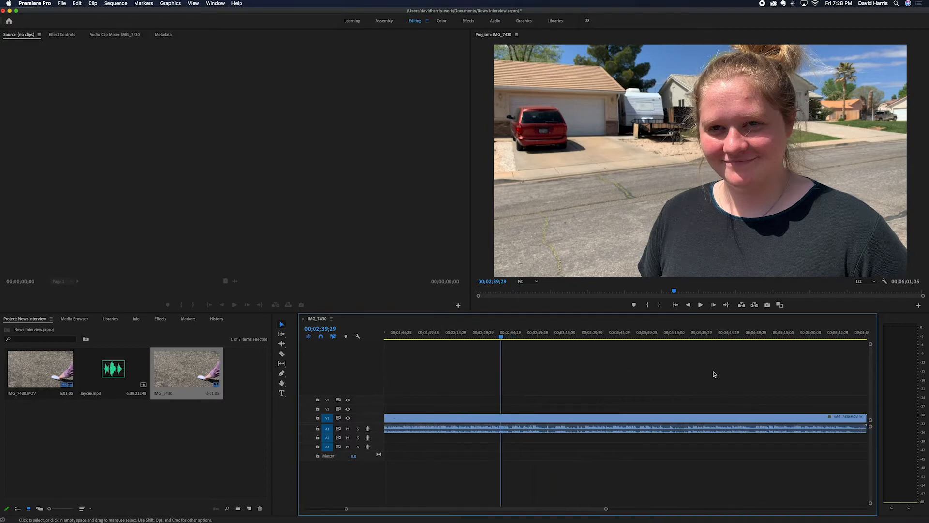
scroll(714, 374, "right", 1)
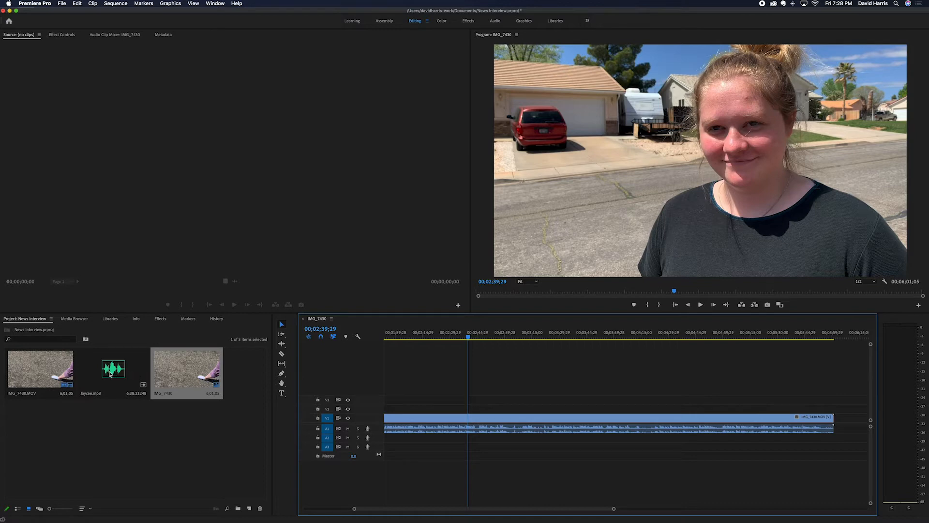
- Place the MP3 on audio track A2 at the sequence start and shift the video clip about 32 seconds later
mouse_move(108, 373)
left_mouse_down()
mouse_move(256, 421)
mouse_move(382, 447)
mouse_move(413, 440)
left_mouse_up()
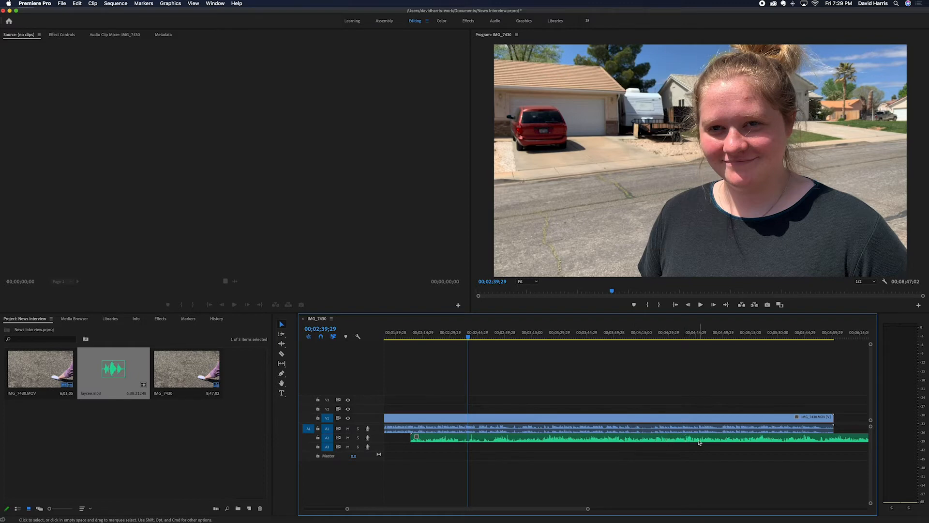
left_click_drag(587, 508, 649, 507)
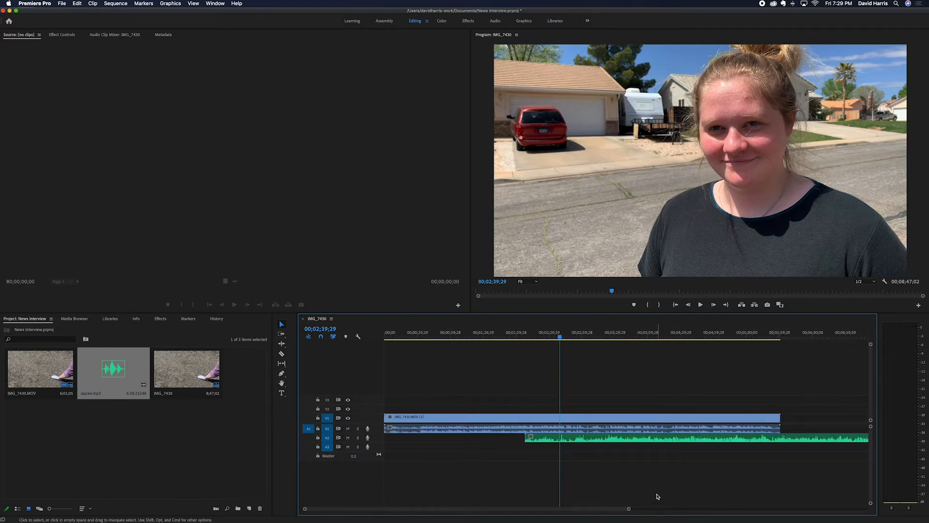
left_click_drag(741, 439, 616, 440)
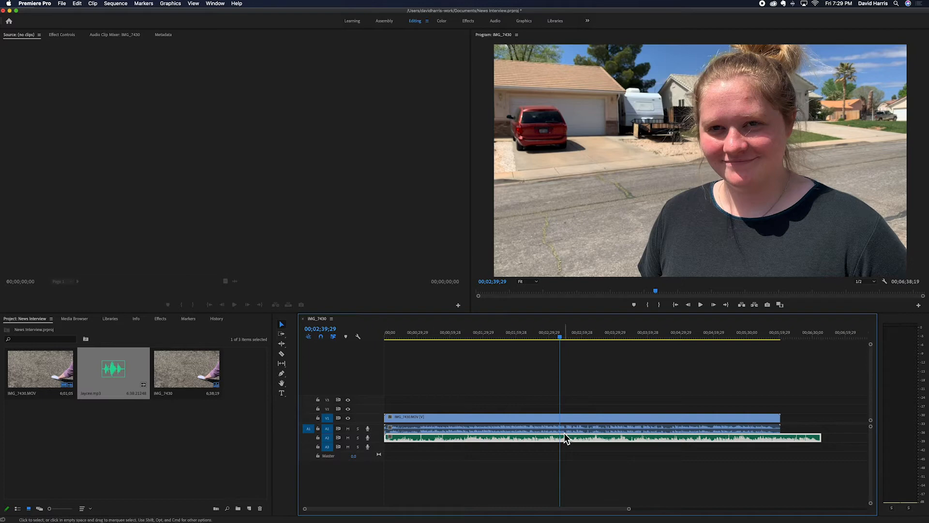
left_click_drag(594, 420, 609, 421)
left_click_drag(623, 422, 630, 423)
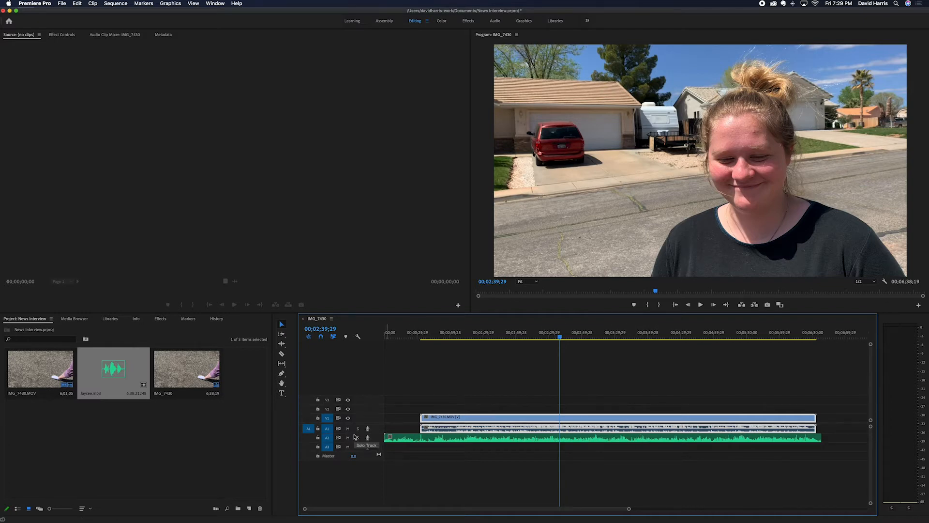
- Enlarge audio tracks A1 and A2 to show their waveforms, place the playhead at 00;06;14;01, and increase the video tracks' height
left_click_drag(353, 434, 353, 449)
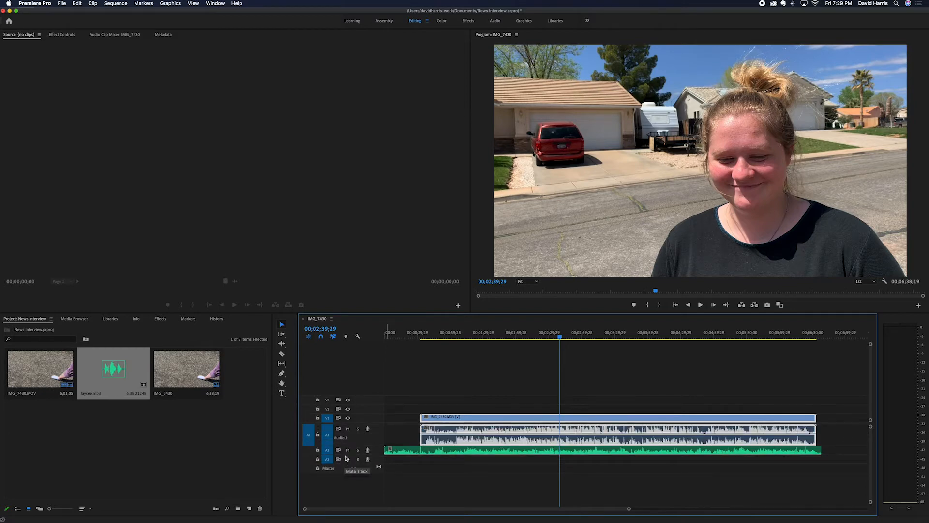
left_click_drag(346, 455, 347, 476)
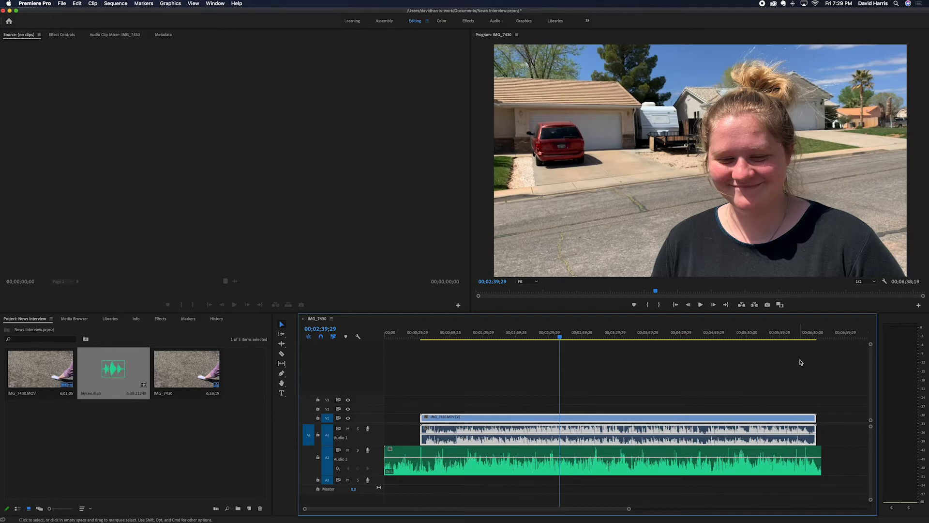
left_click(794, 337)
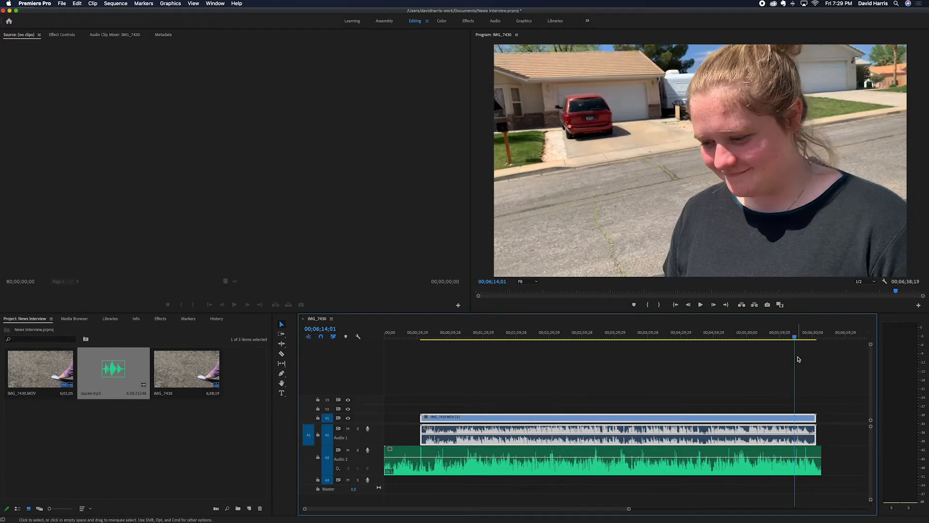
key("super+equal")
key("super+equal")
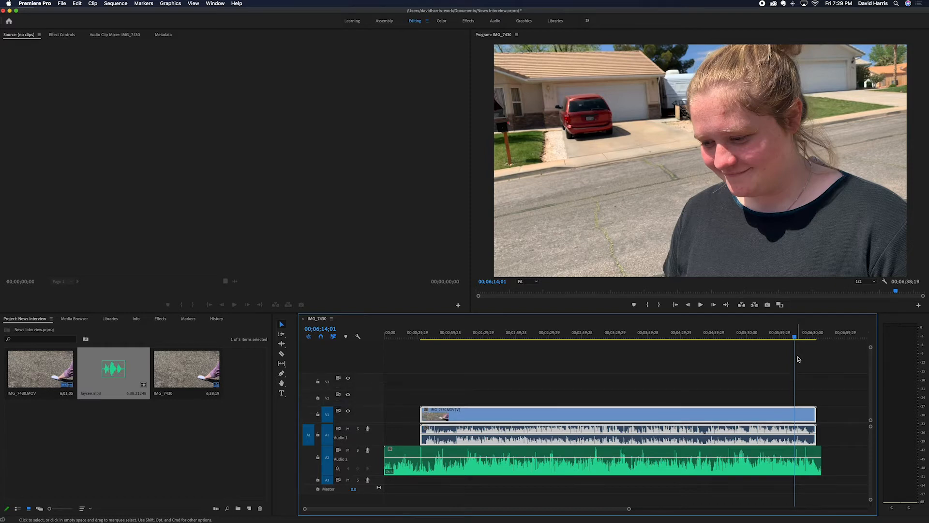
- Shift the video clip to end at about 00;06;41;02, roughly matching its waveform peaks to the MP3's, and play back the result
key("equal")
key("equal")
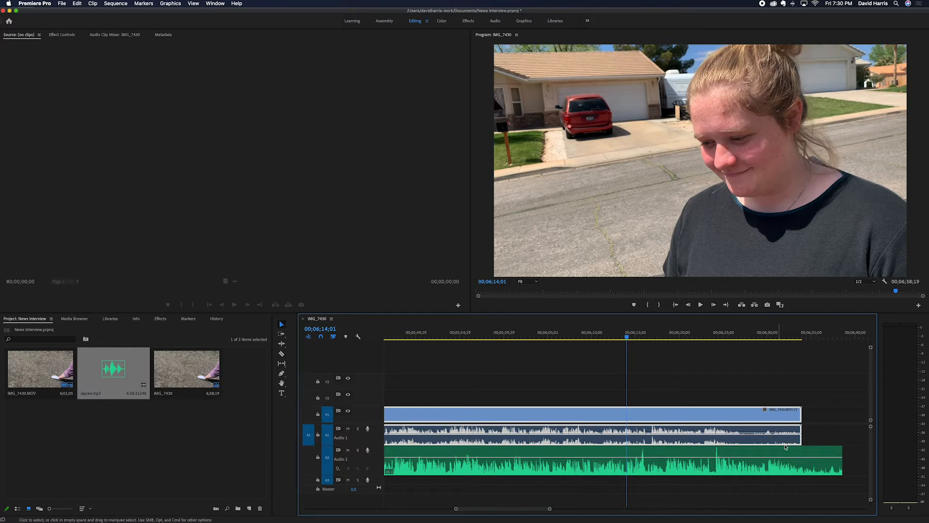
left_click_drag(672, 416, 764, 425)
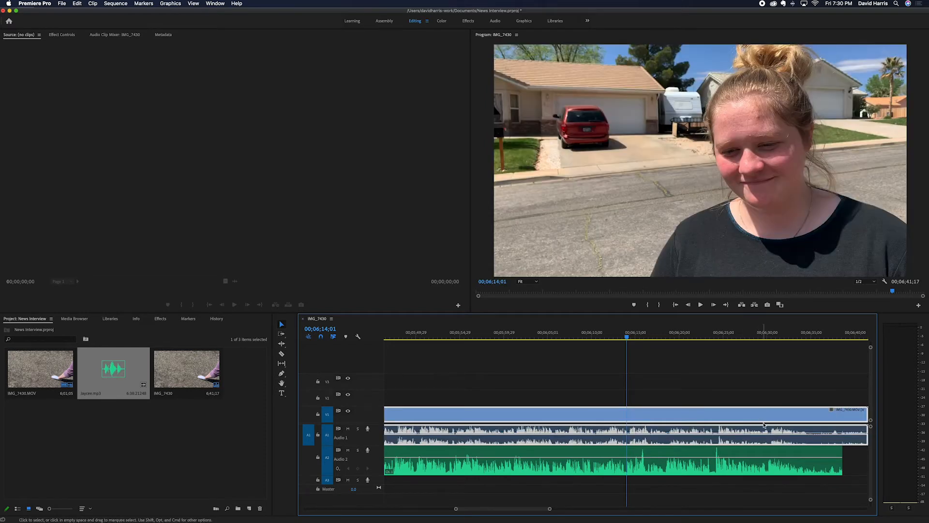
left_click_drag(780, 414, 778, 413)
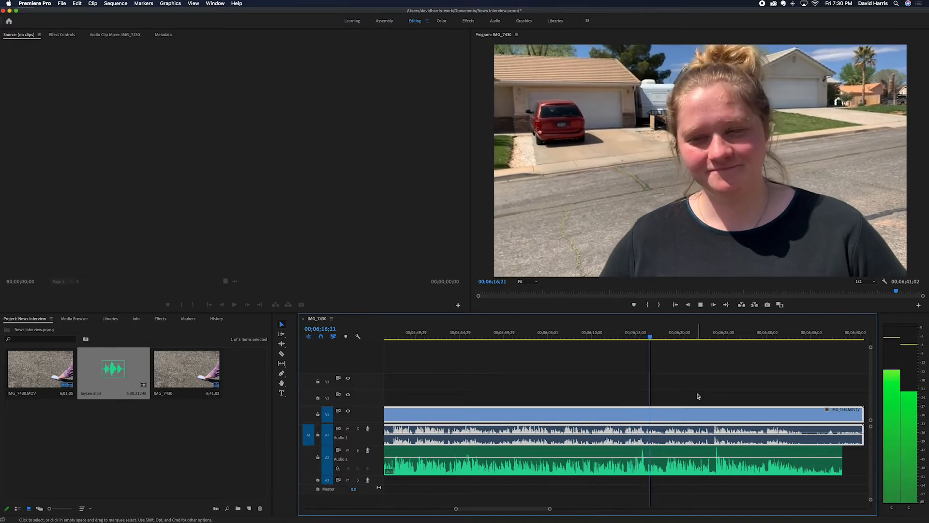
key("space")
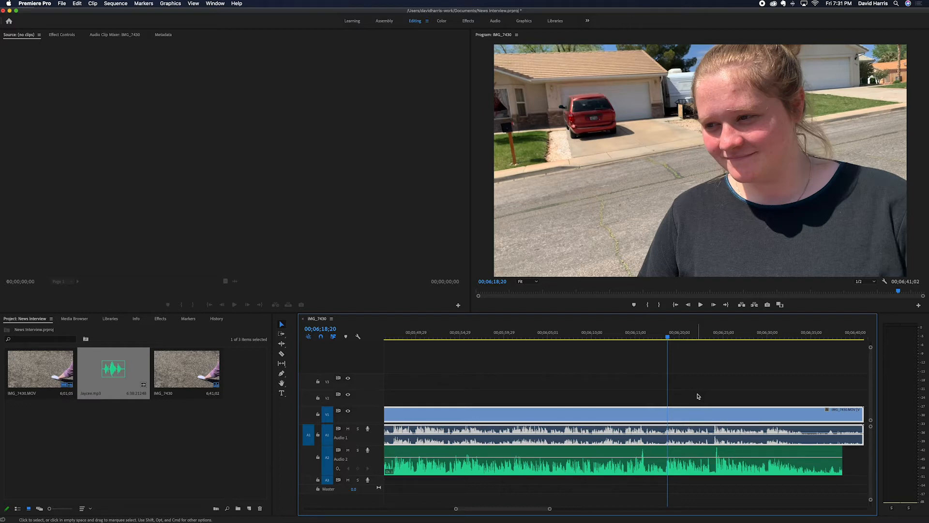
- Nudge the video clip to end at about 00;06;41;03, aligning its waveform more closely with the MP3's near 00;06;18;20
key("equal")
key("equal")
key("equal")
key("equal")
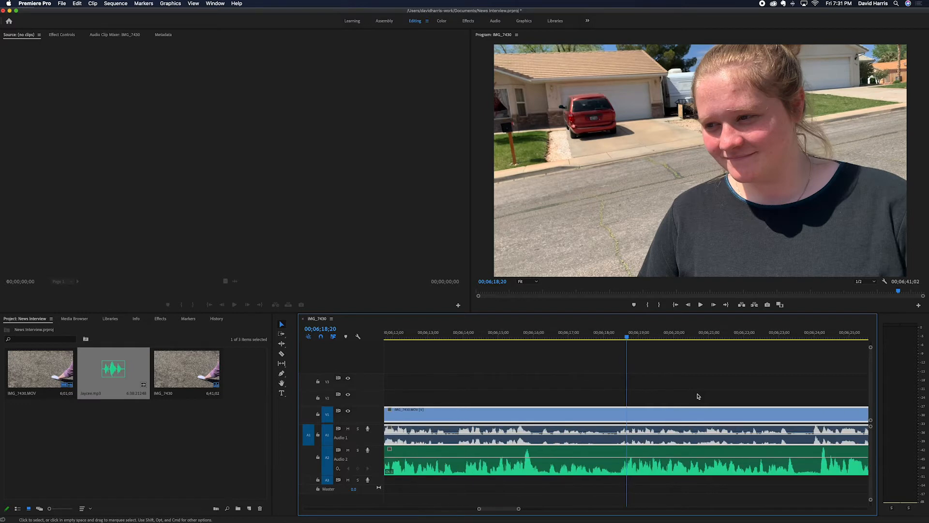
key("equal")
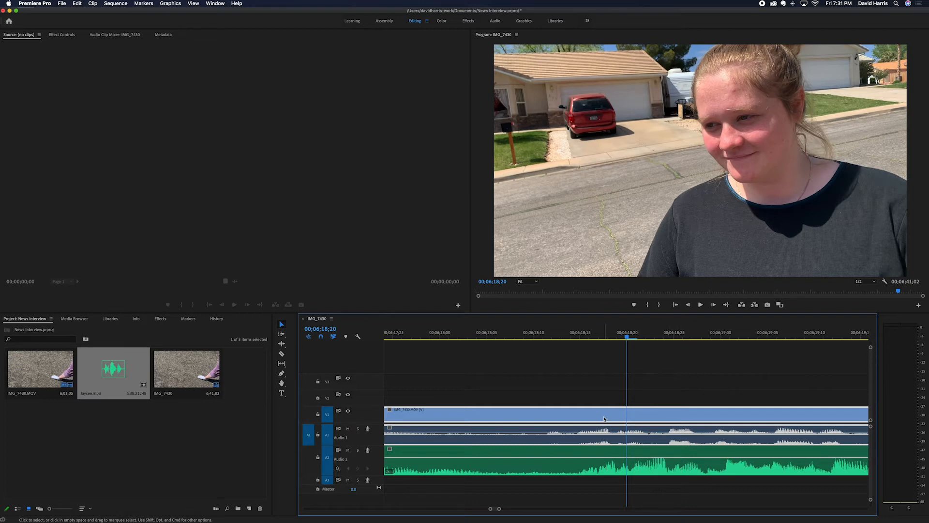
left_click_drag(607, 416, 621, 416)
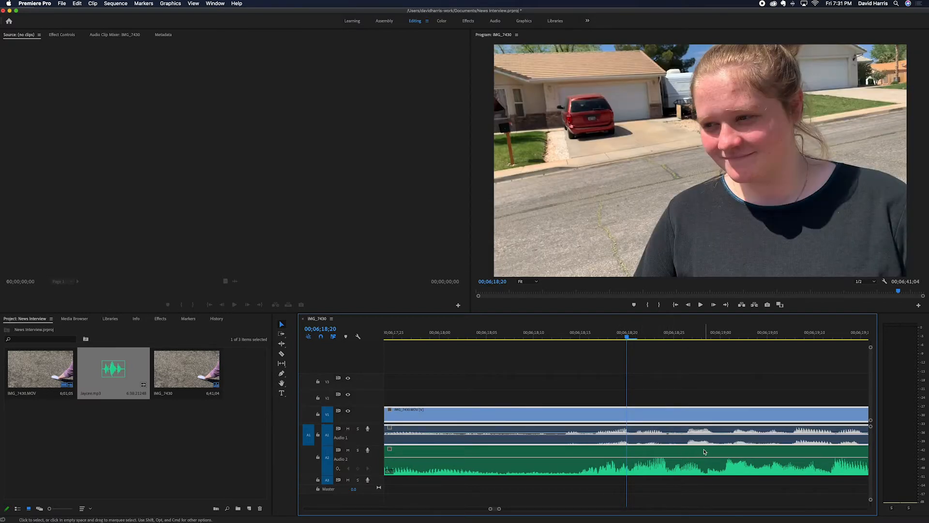
left_click(742, 445)
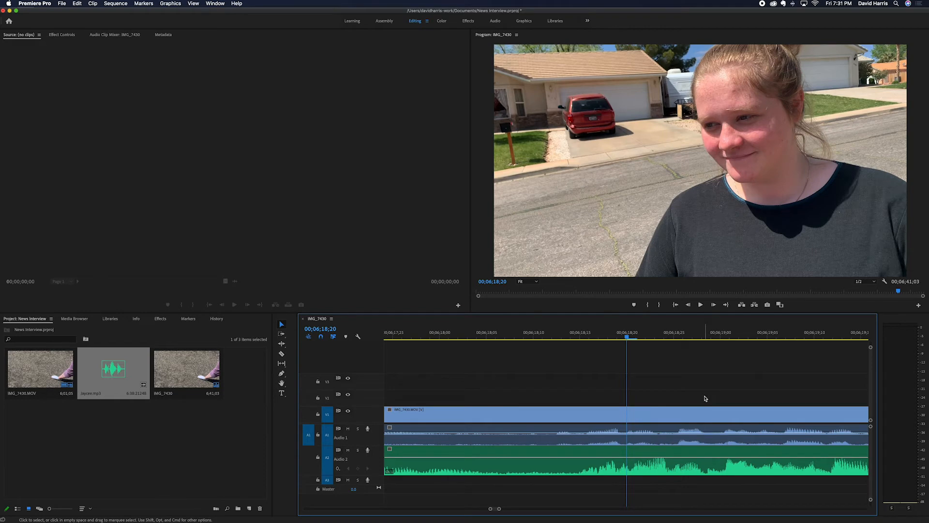
- Play back the sync, then shift the video clip about five frames later to match the MP3 waveform and listen again
key("space")
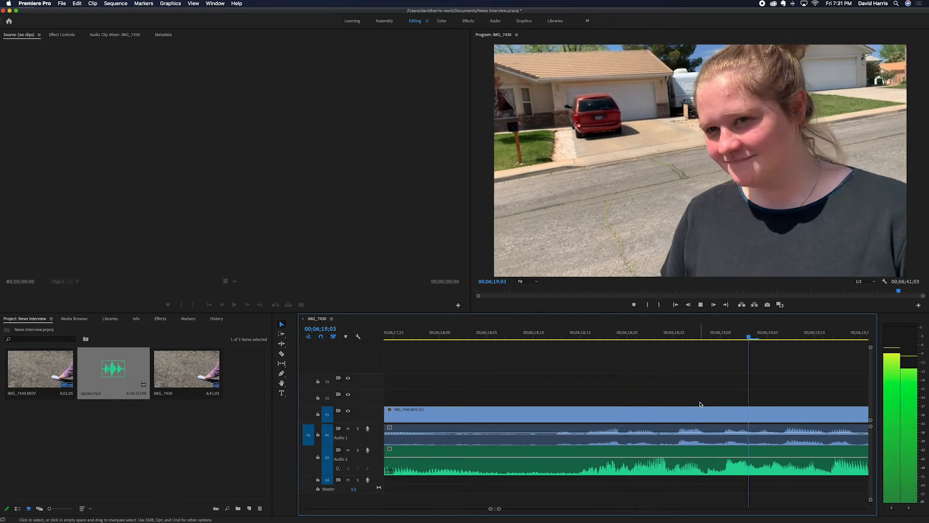
key("space")
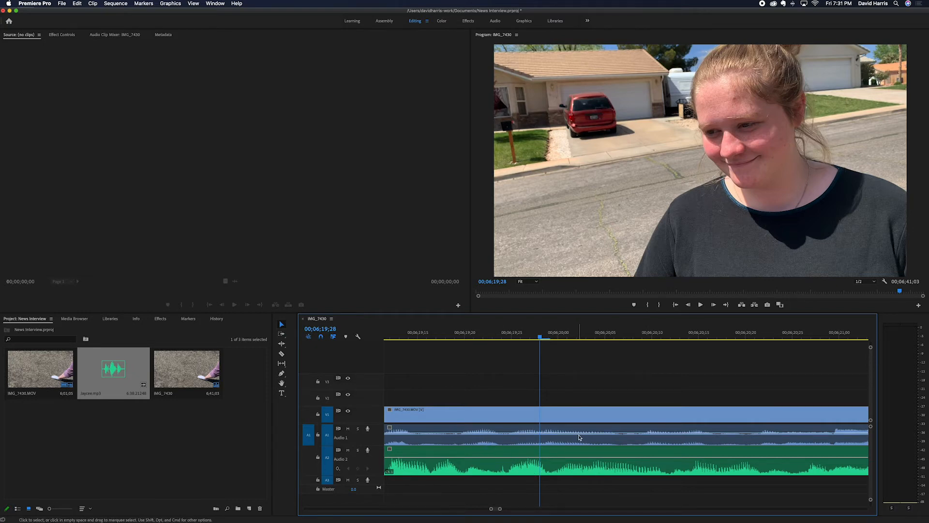
left_click_drag(579, 439, 620, 443)
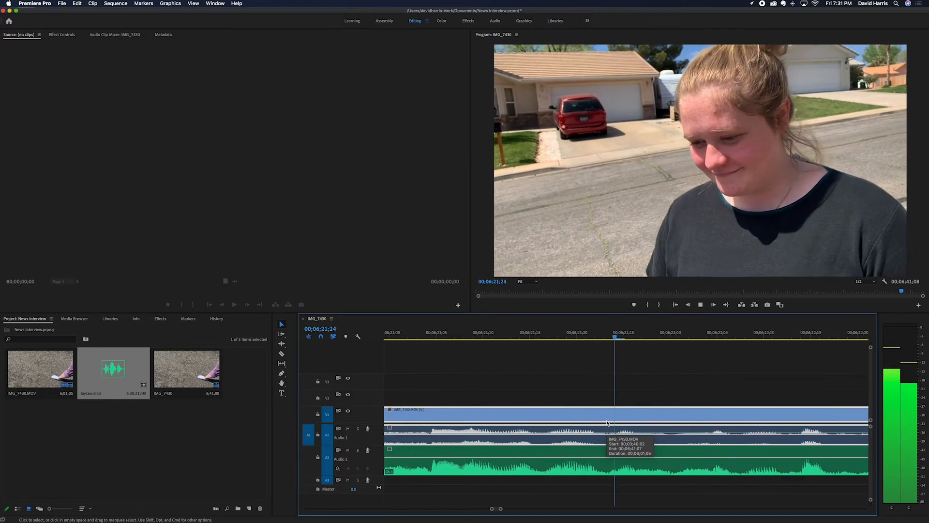
key("space")
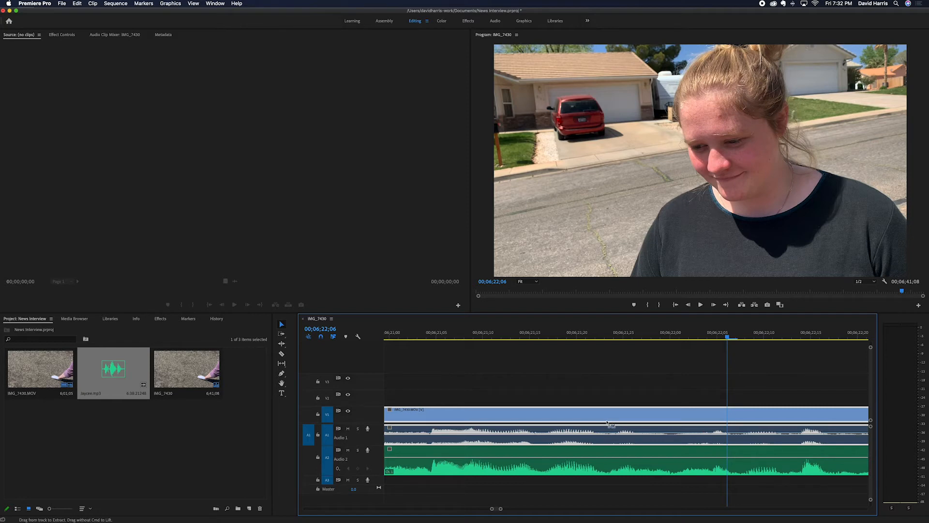
- Save the project with the synced clips
key("super+s")
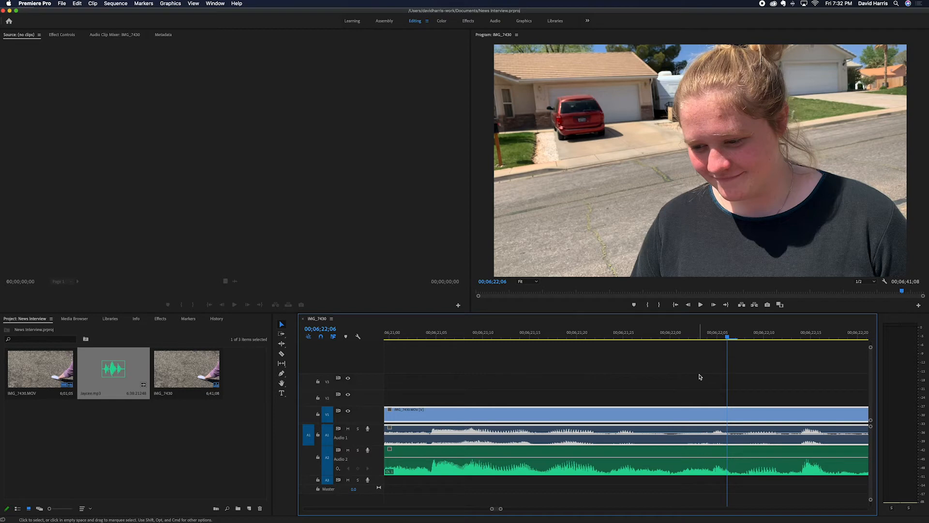
key("minus")
key("minus")
key("minus")
key("minus")
key("minus")
key("minus")
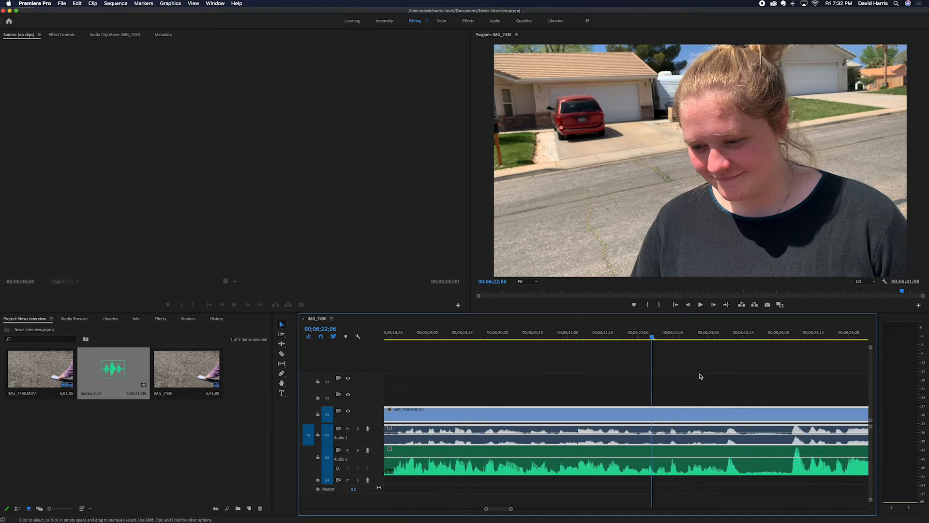
- Cut both the video clip and the MP3 clip at 00;05;37;00 with the Razor tool
key("minus")
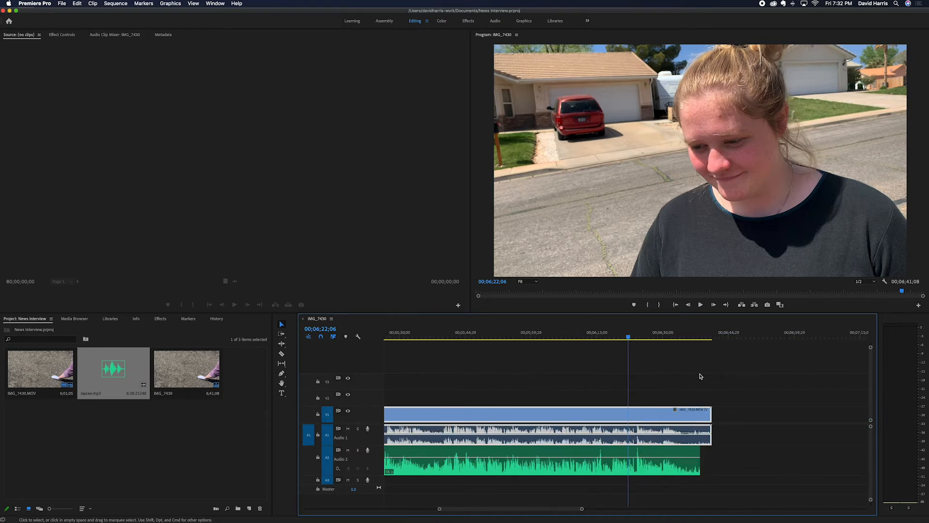
left_click_drag(555, 511, 547, 511)
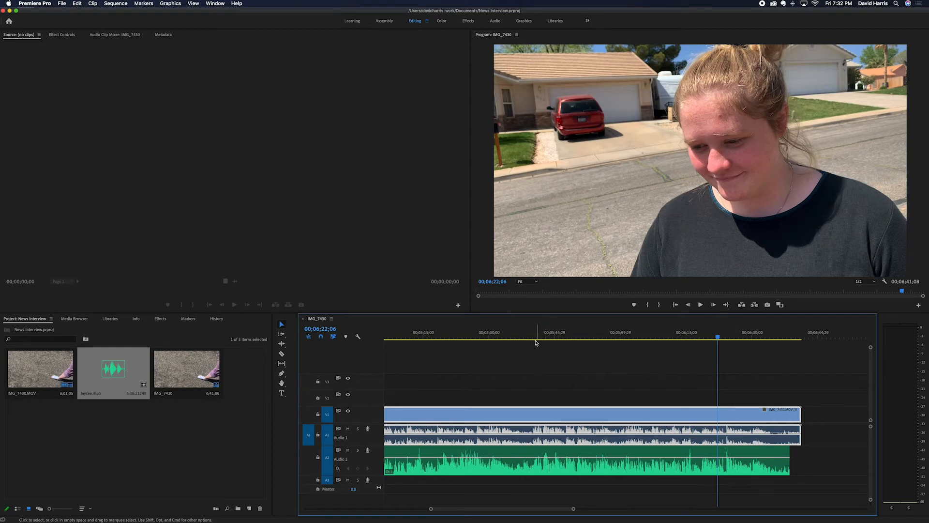
left_click_drag(544, 337, 521, 338)
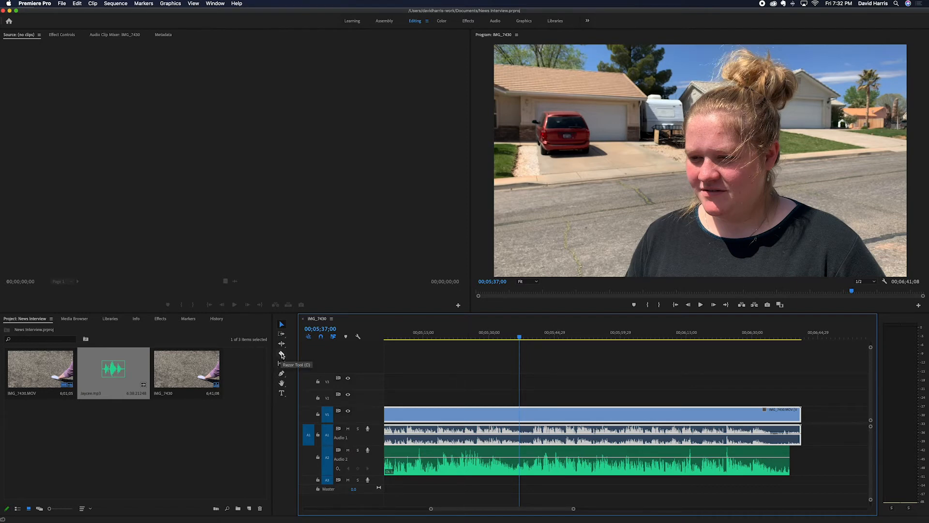
left_click(282, 355)
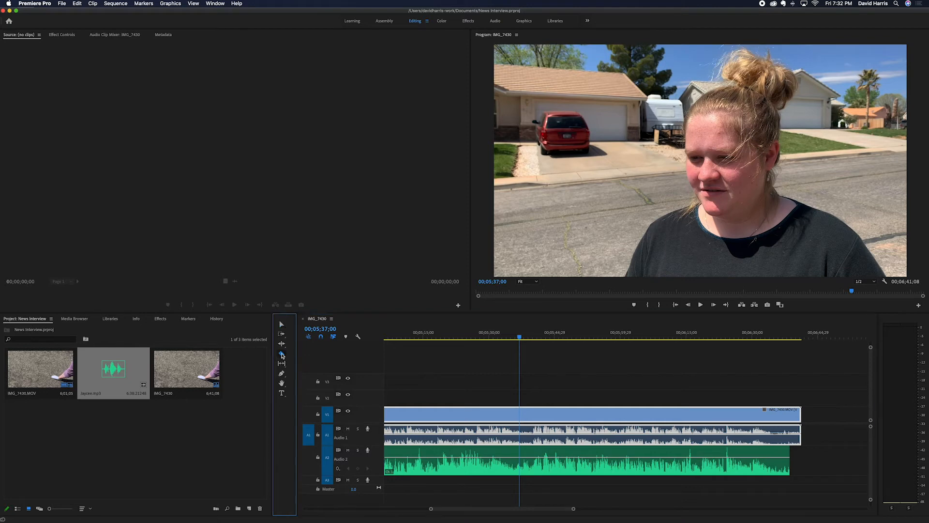
left_click(523, 413)
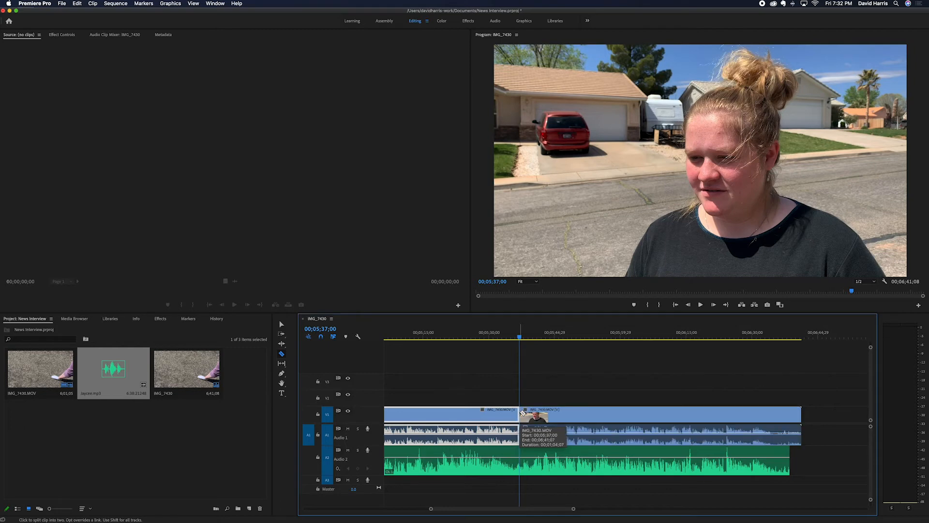
left_click(523, 454)
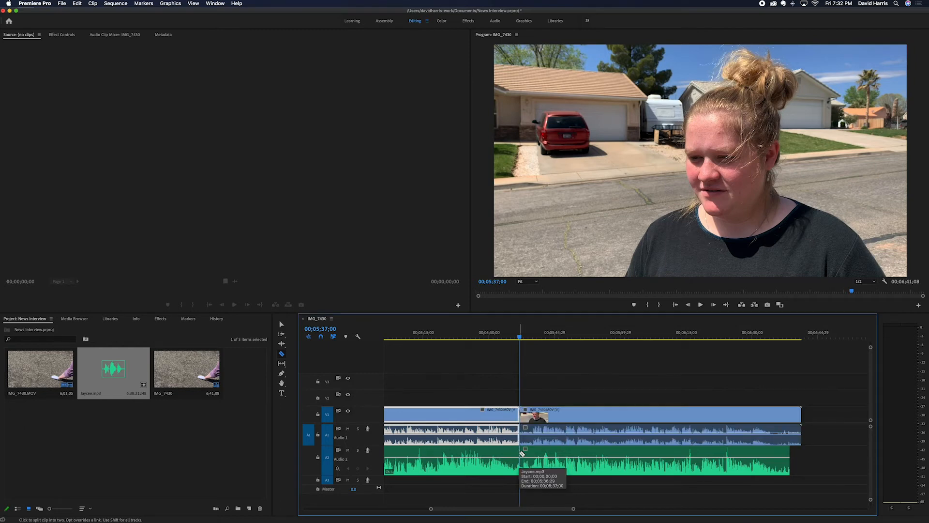
- Cut both the video and MP3 clips near their end, at 00;06;35;09
left_click(773, 337)
mouse_move(773, 338)
left_mouse_down()
mouse_move(787, 338)
mouse_move(776, 337)
left_mouse_up()
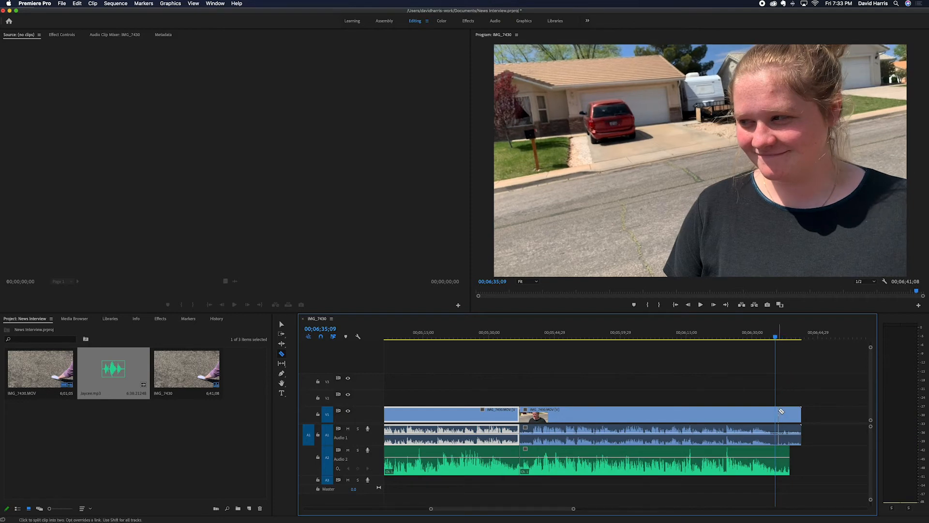
left_click(779, 412)
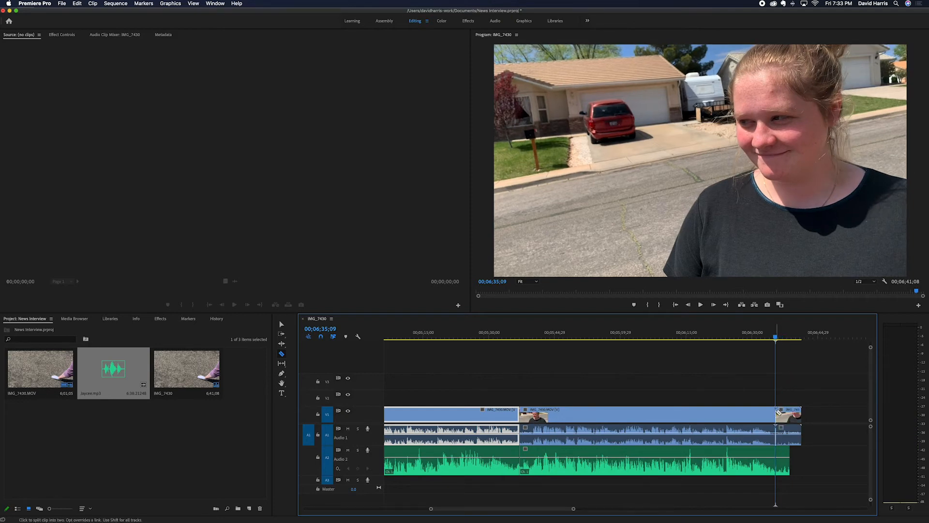
left_click(778, 453)
- Delete the video and audio segments before the first cut and after the last cut, keeping only the middle section
left_click(281, 324)
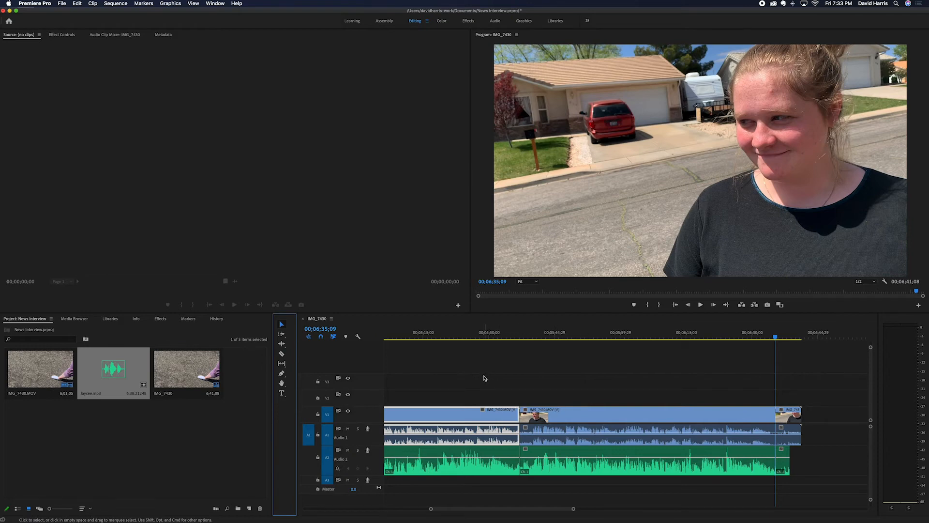
left_click_drag(484, 376, 434, 481)
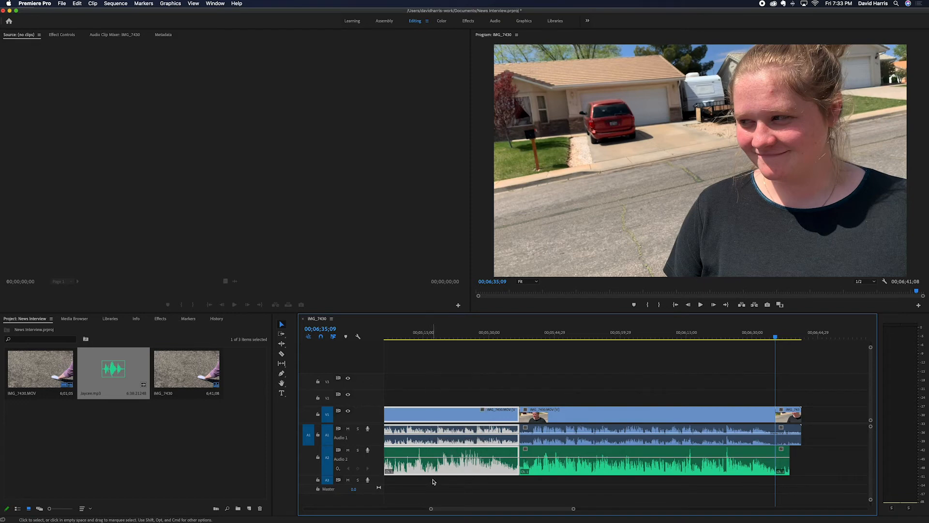
key("Delete")
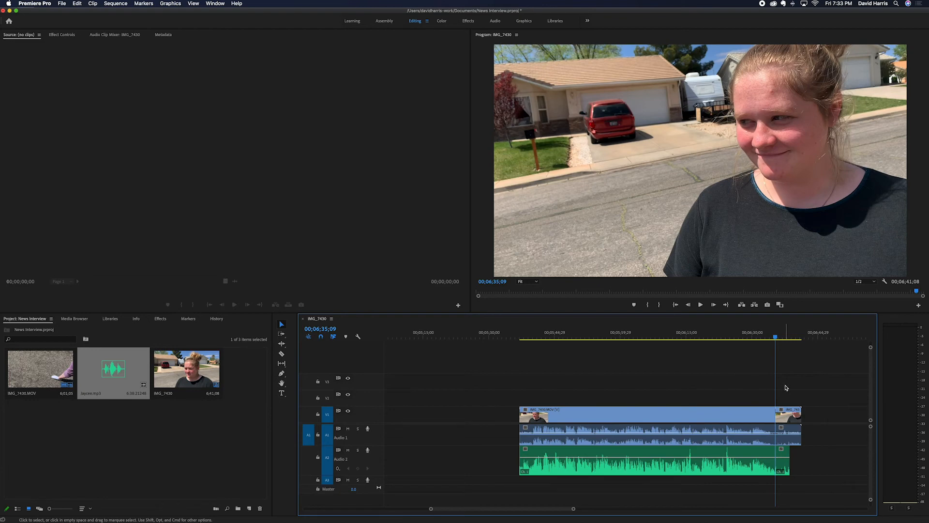
left_click_drag(789, 381, 808, 479)
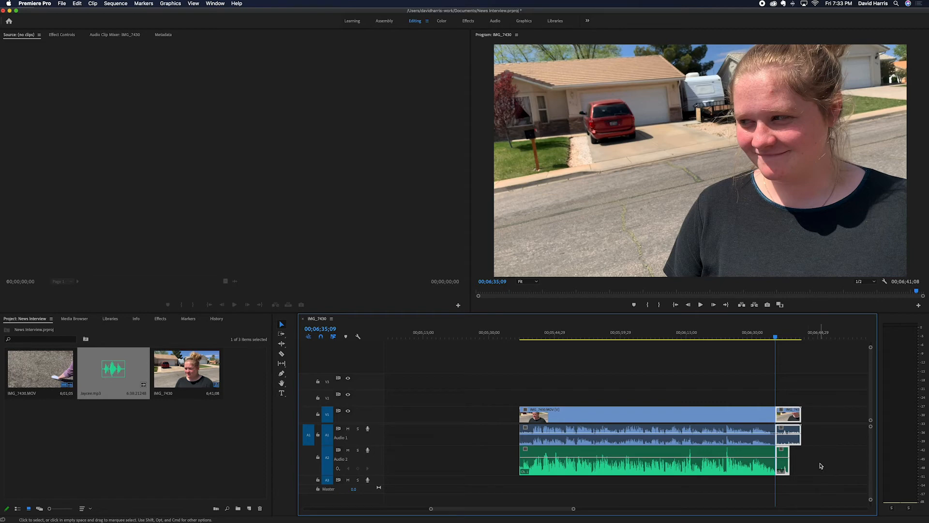
key("Delete")
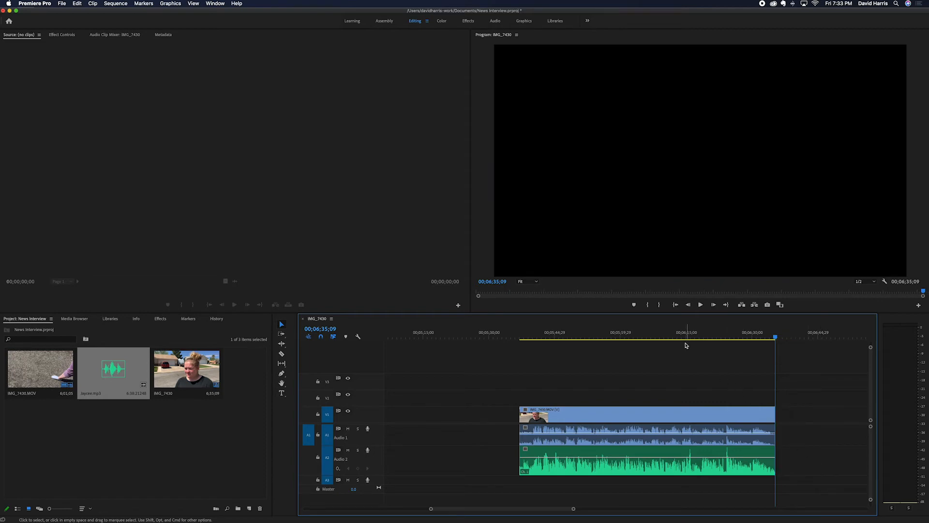
left_click(632, 336)
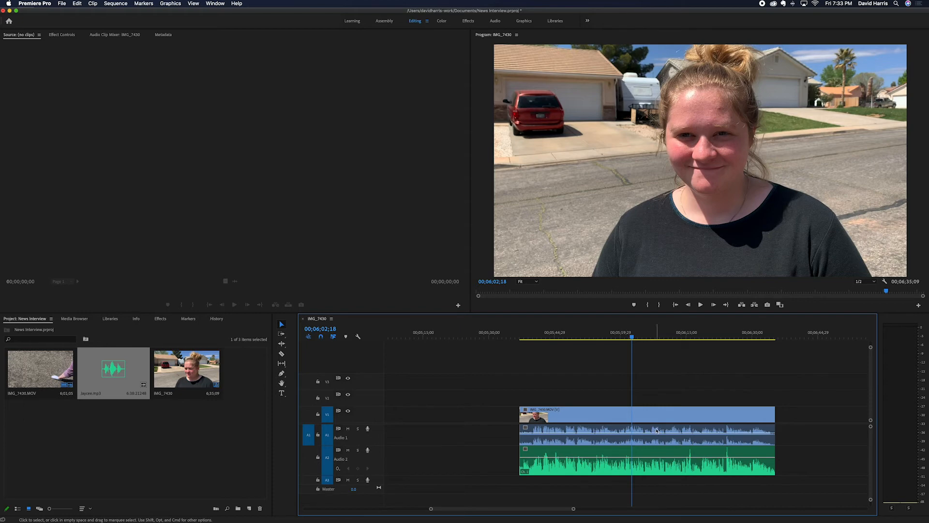
left_click_drag(649, 418, 680, 418)
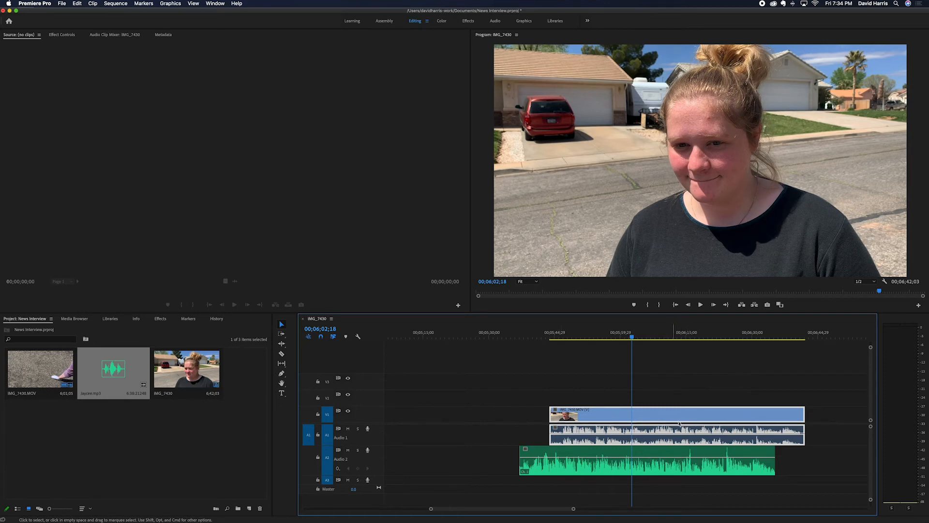
left_click_drag(687, 416, 657, 417)
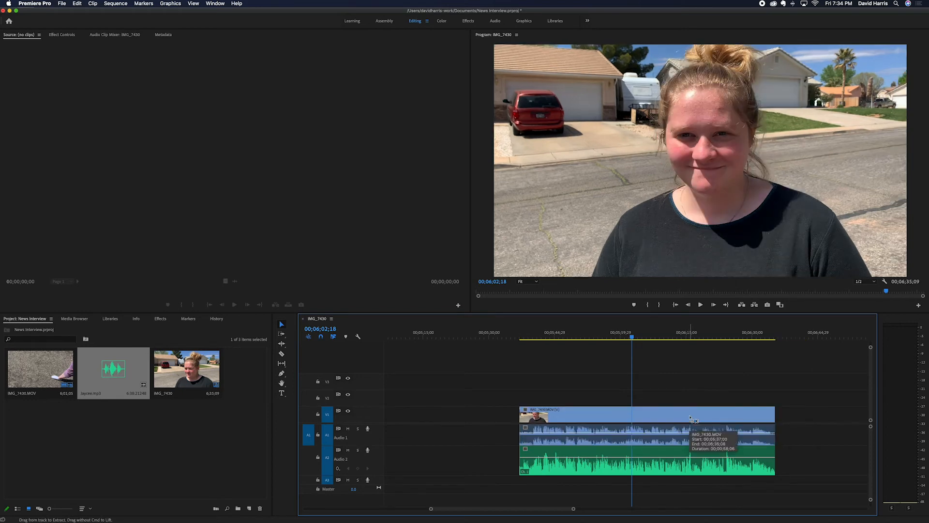
- Unlink the trimmed video clip from its camera audio and delete that audio from the Audio 1 track
right_click(647, 418)
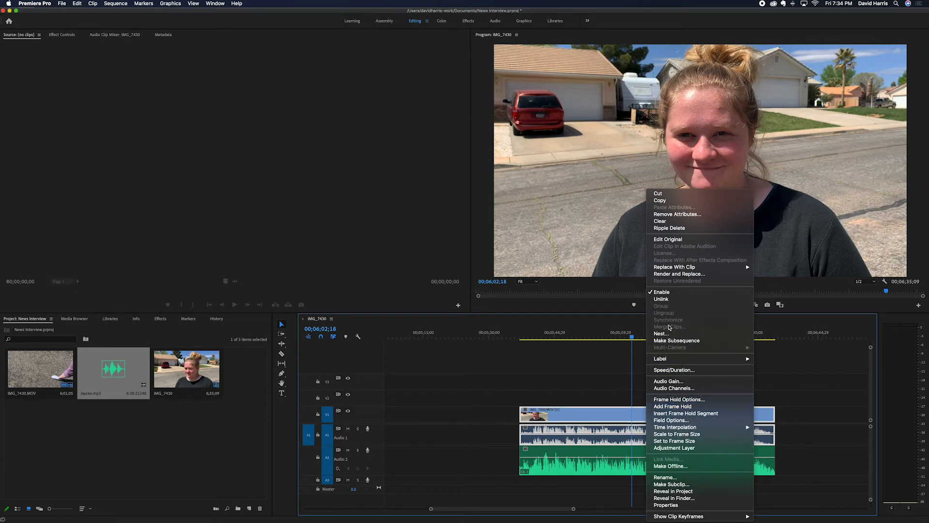
left_click(668, 300)
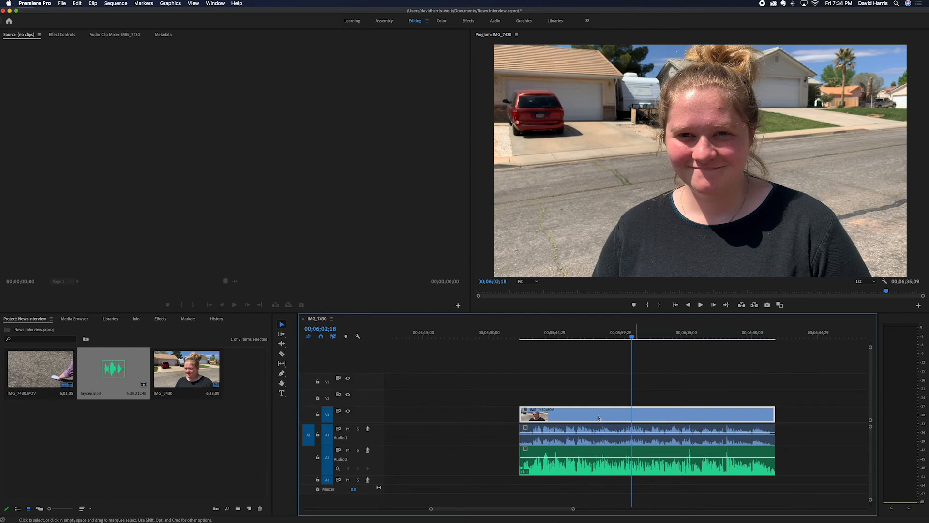
left_click(494, 398)
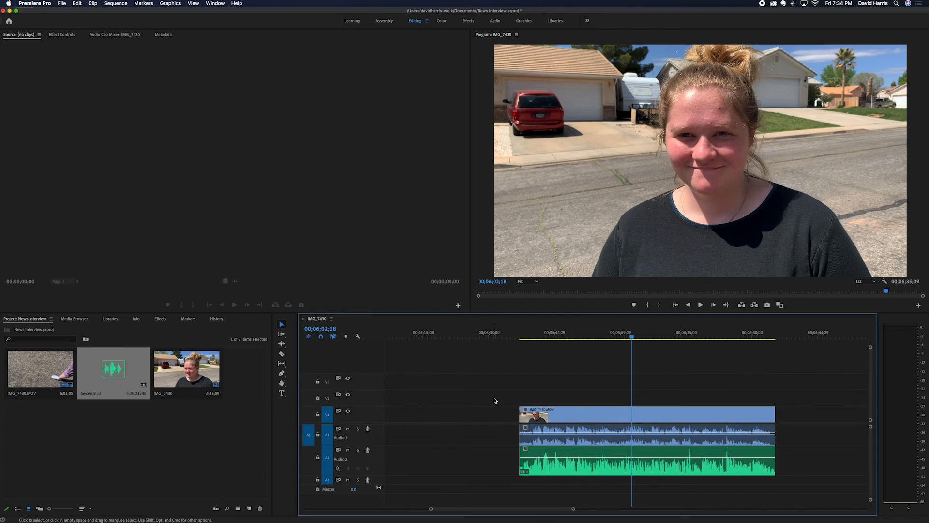
left_click(603, 429)
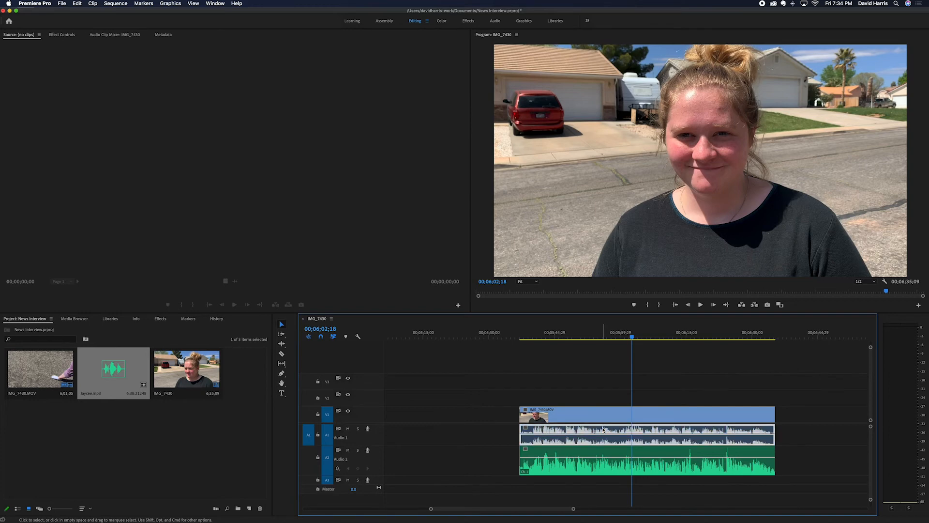
key("Delete")
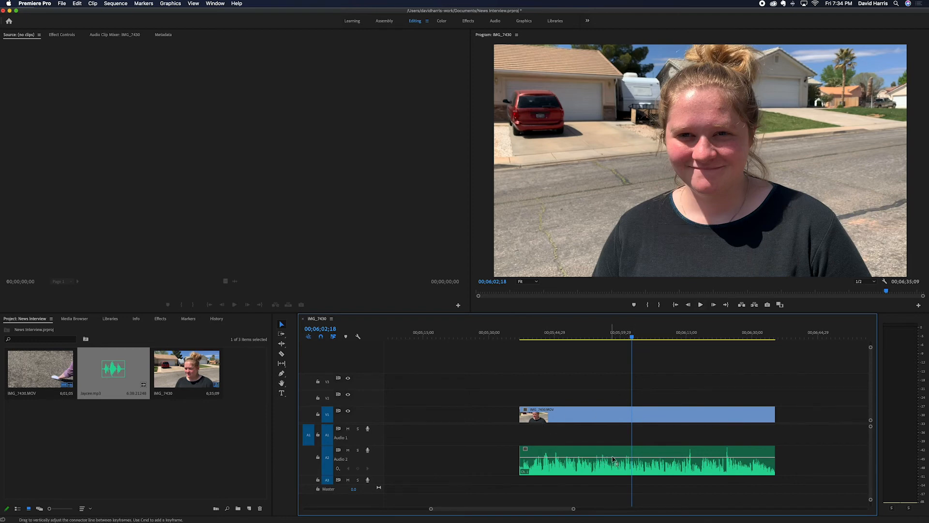
- Link the video clip with the MP3 clip, and shift the pair together to end at about 00;06;38;06
left_click(662, 421)
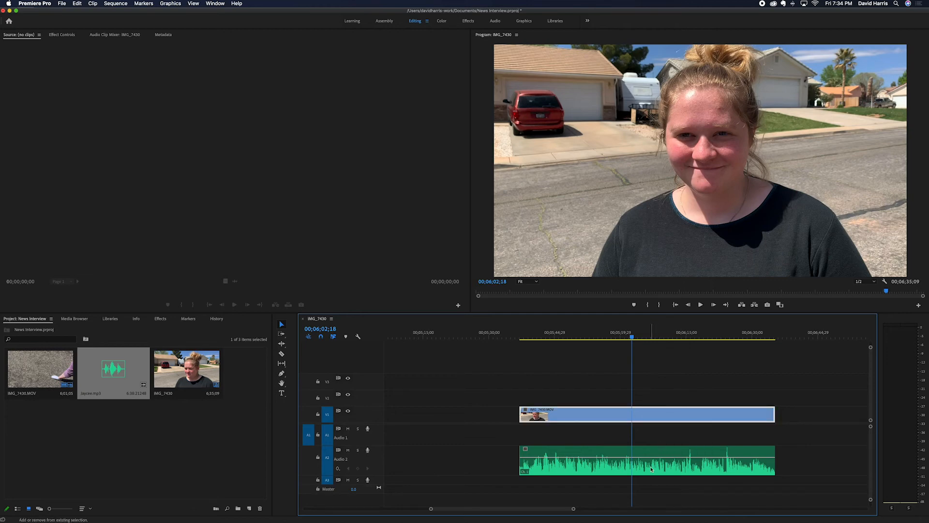
left_click(651, 468, "shift")
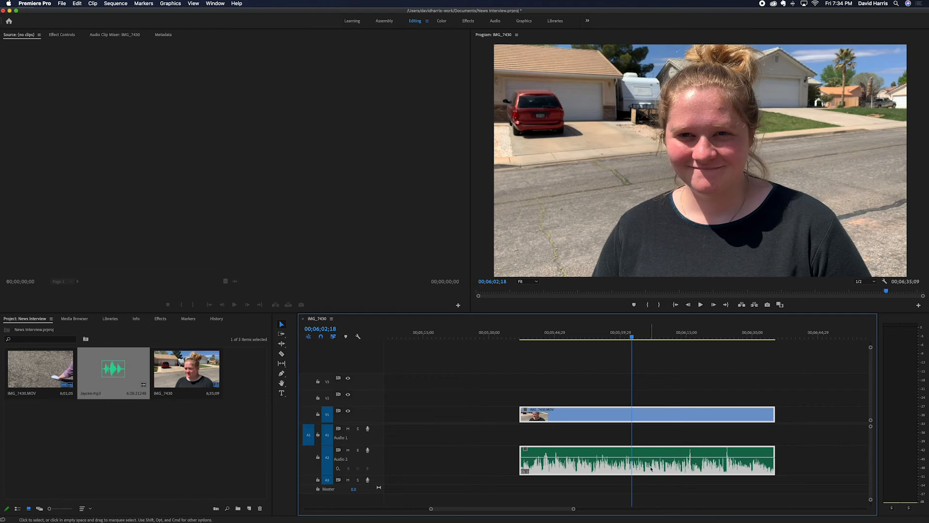
right_click(655, 416)
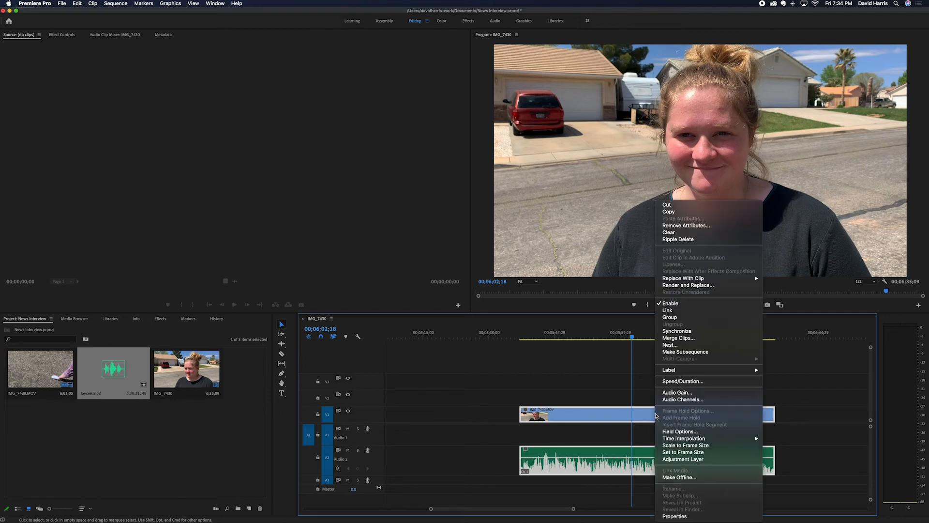
left_click(672, 310)
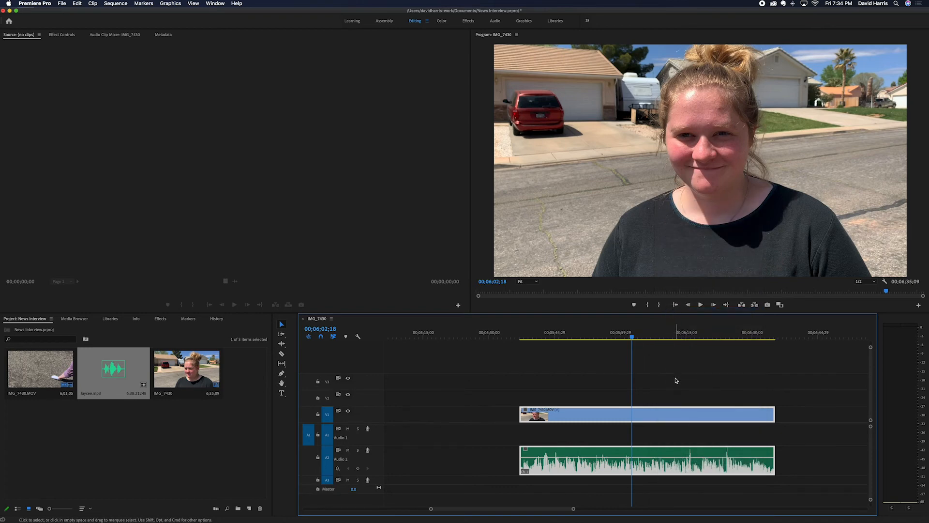
left_click_drag(651, 418, 693, 420)
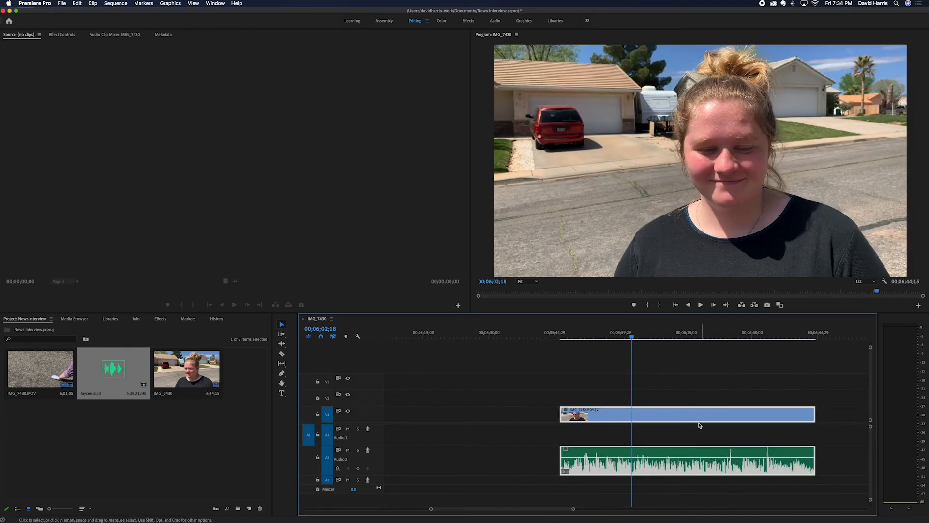
mouse_move(667, 415)
left_mouse_down()
mouse_move(607, 417)
mouse_move(683, 419)
left_mouse_up()
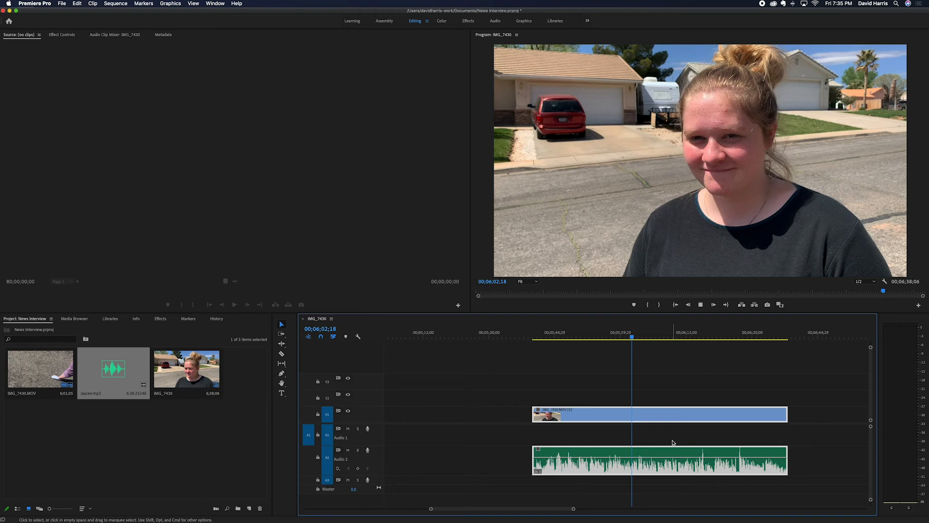
- Play back the linked clips while checking the audio meters, and inspect the MP3's Audio Channels settings without changing them
key("space")
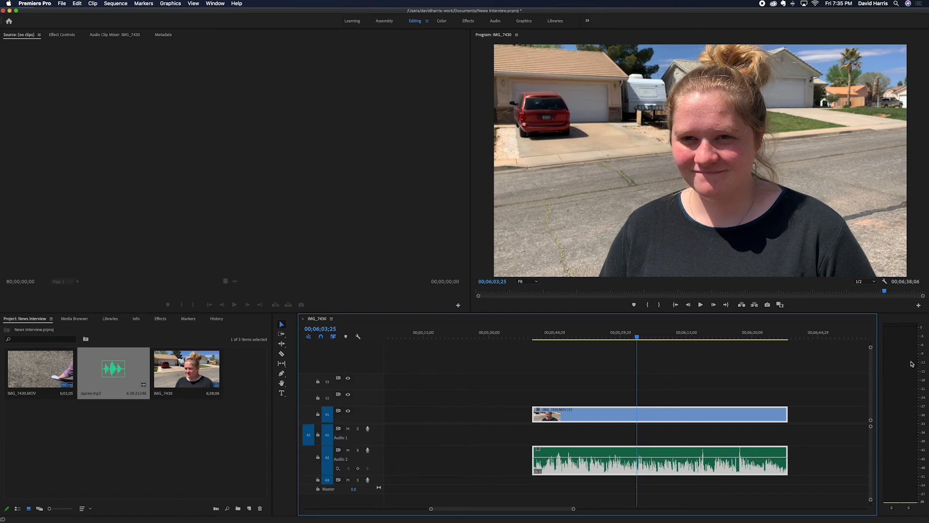
key("space")
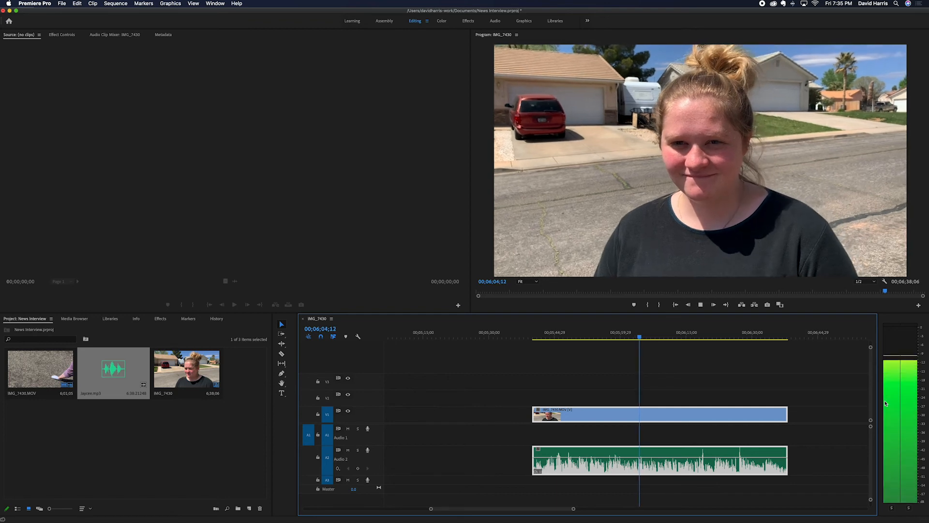
key("space")
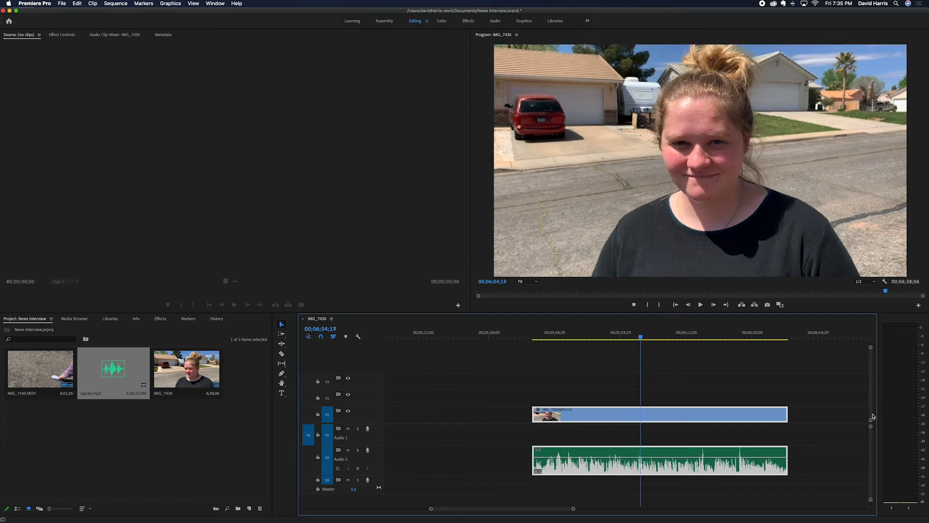
right_click(665, 468)
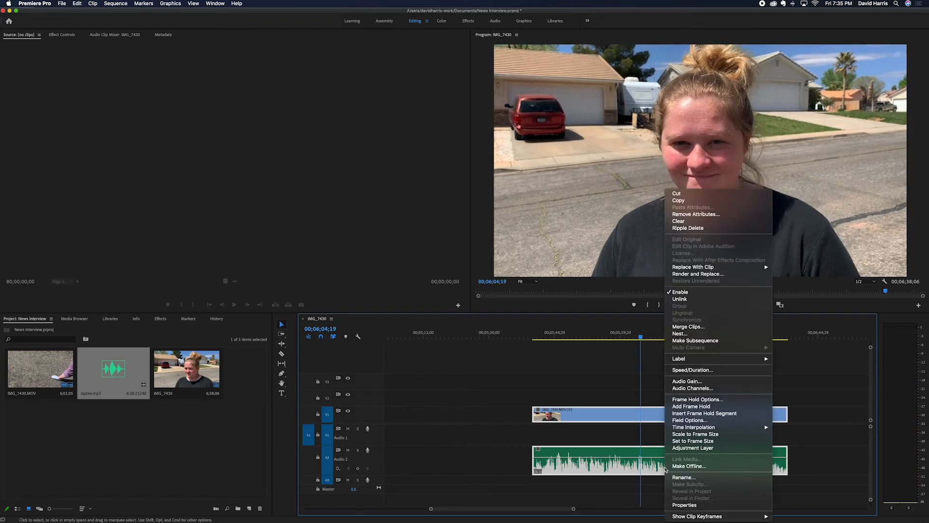
left_click(701, 392)
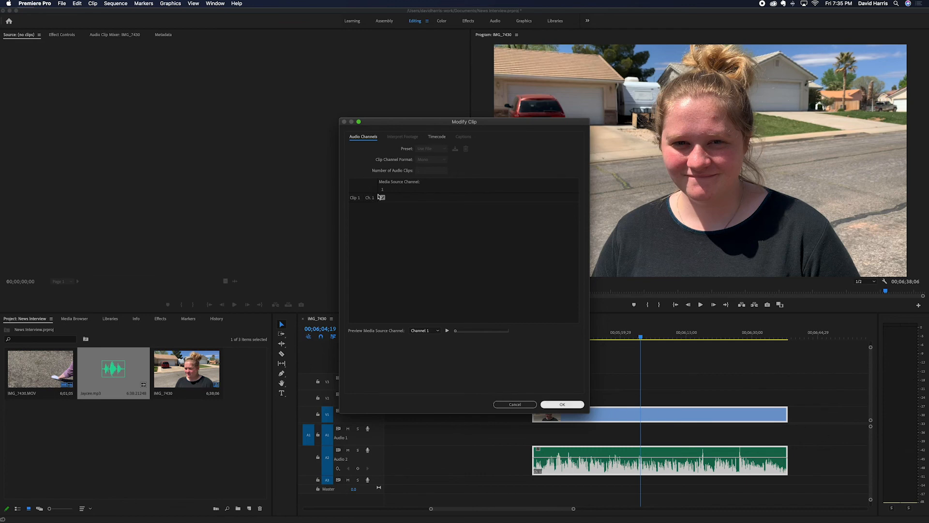
left_click(525, 405)
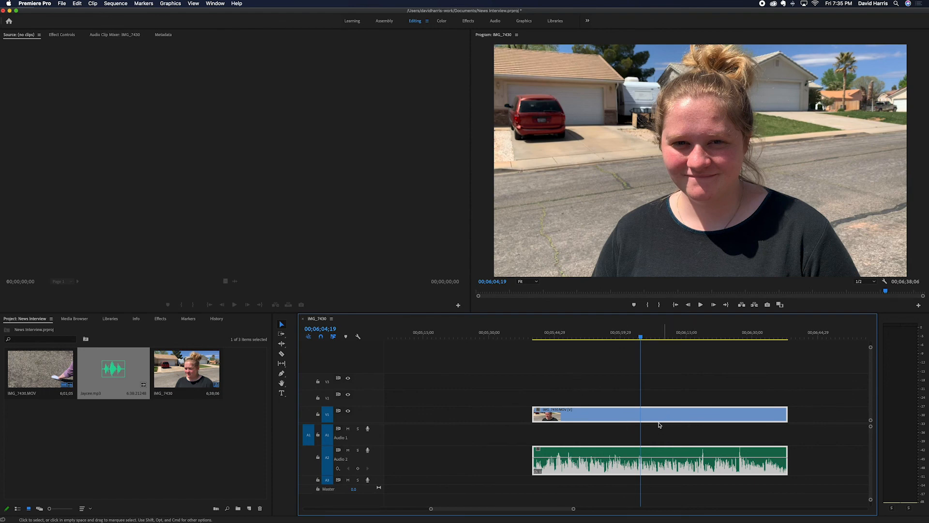
- Merge the linked video and MP3 into a project clip named Interview, and play it in the Source monitor
left_click_drag(668, 417, 271, 421)
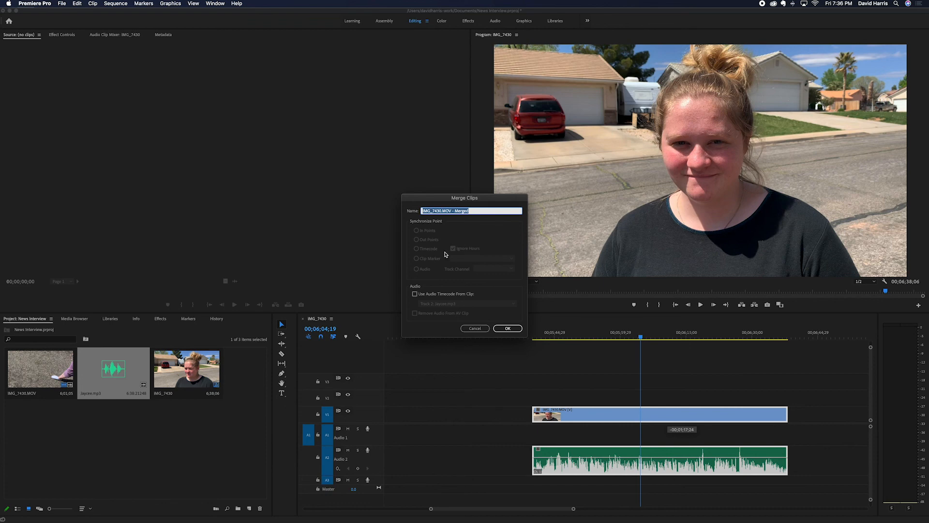
type("Inte")
left_click(503, 328)
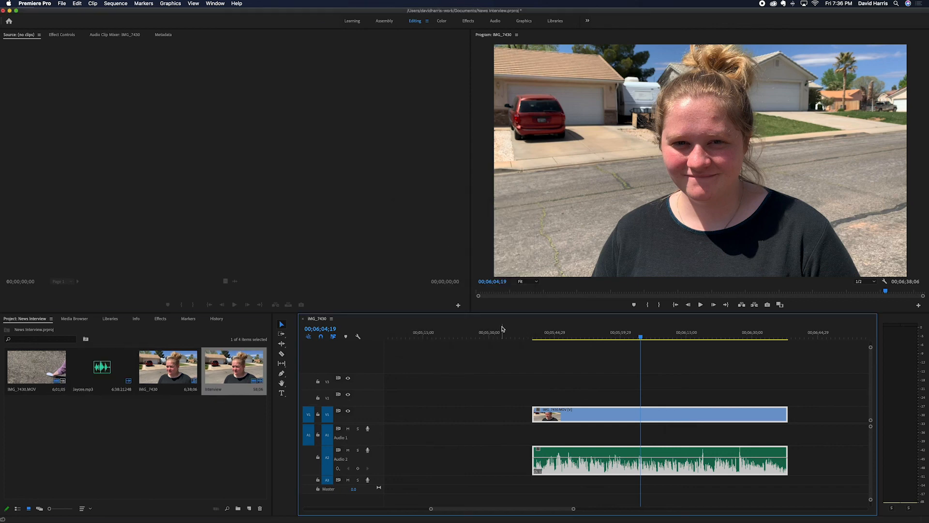
double_click(226, 373)
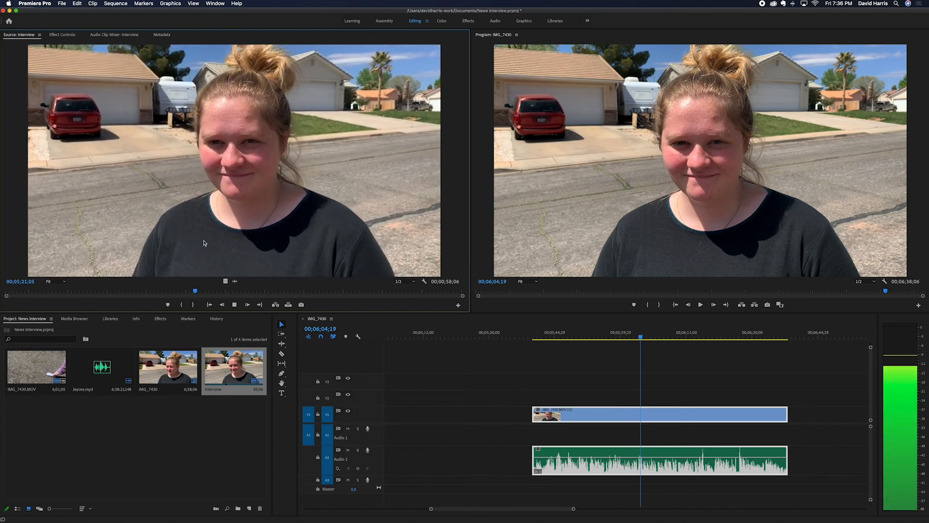
key("space")
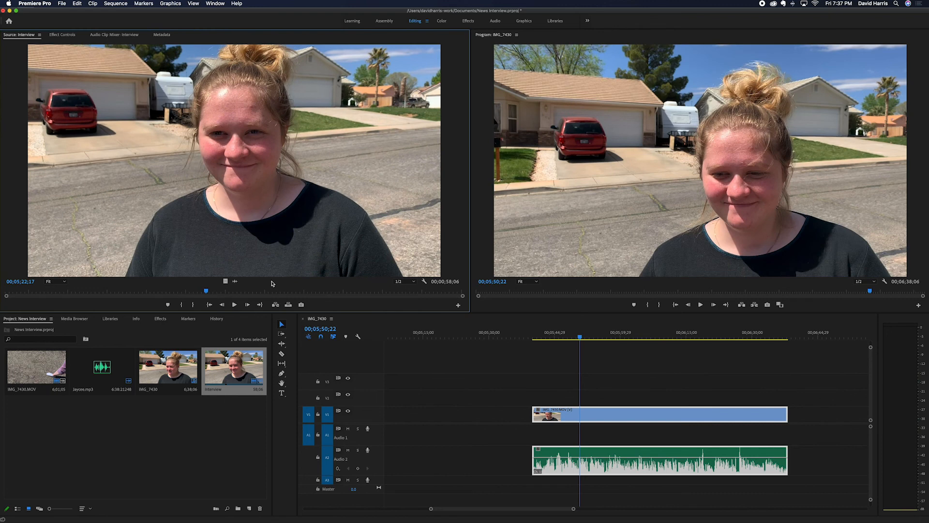